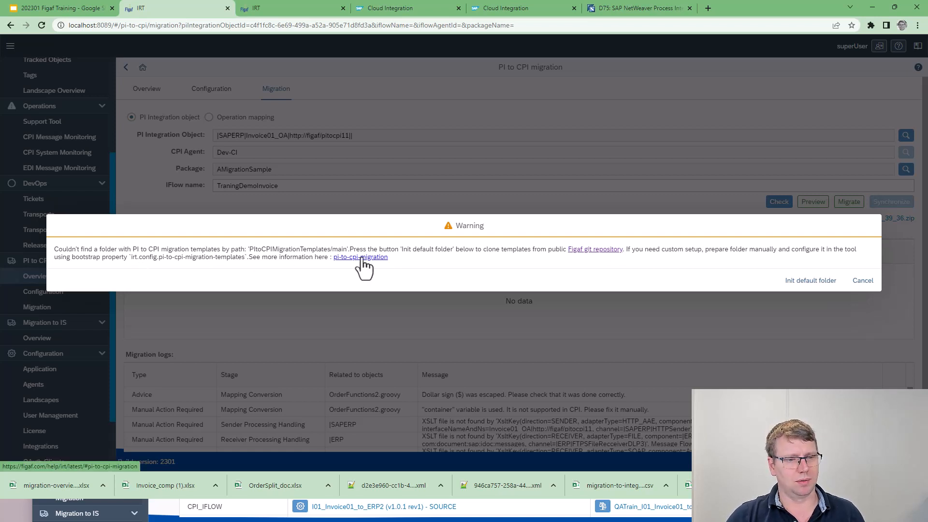
# - Initialize the default folder of PI to CPI migration templates from the public Figaf git repository
pyautogui.click(797, 286)
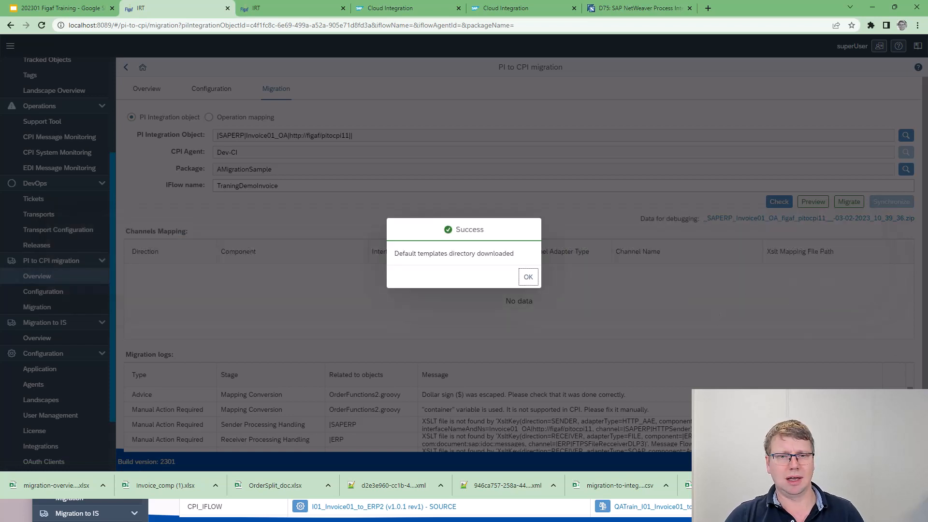
pyautogui.click(527, 277)
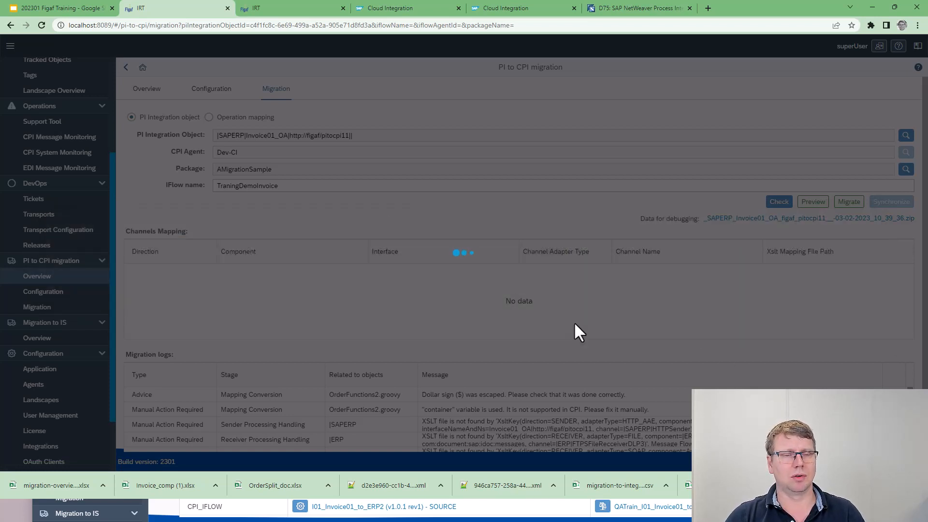
pyautogui.hotkey('alt', 'Tab')
pyautogui.hotkey('alt', 'Tab')
pyautogui.hotkey('alt', 'Tab')
pyautogui.hotkey('alt', 'Tab')
pyautogui.hotkey('alt', 'Tab')
pyautogui.hotkey('alt', 'Tab')
pyautogui.hotkey('alt', 'Tab')
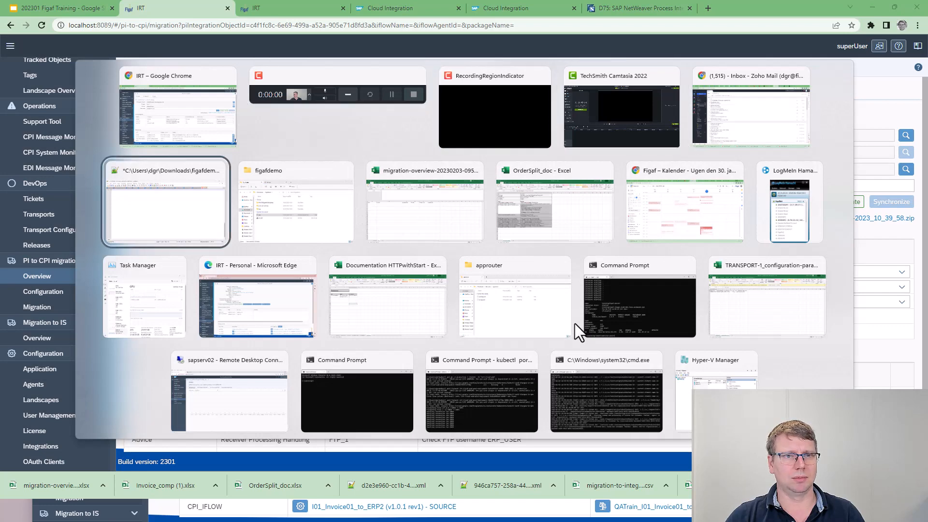
pyautogui.hotkey('alt', 'shift', 'Tab')
pyautogui.press('Escape')
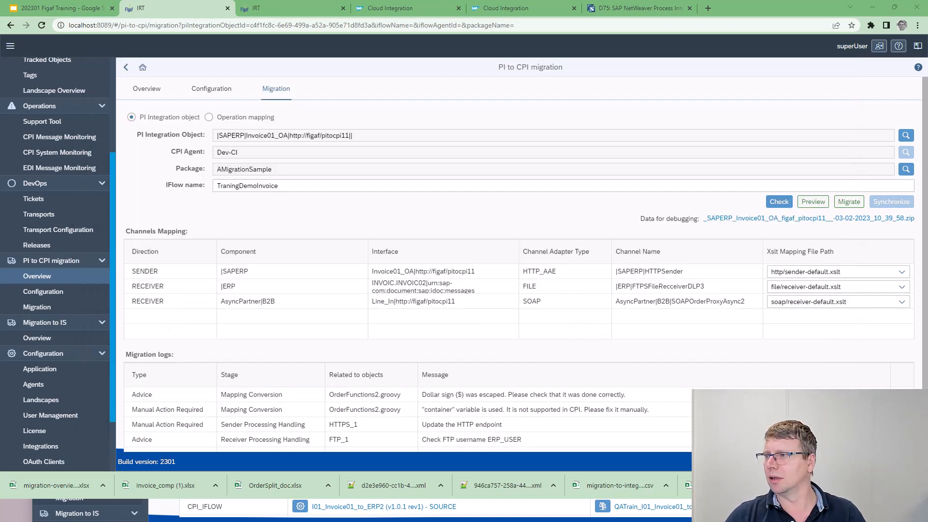
# - Switch to File Explorer and browse from figafdemo to the http folder inside PItoCPIMigrationTemplates/main
pyautogui.moveTo(610, 521); pyautogui.dragTo(605, 166)
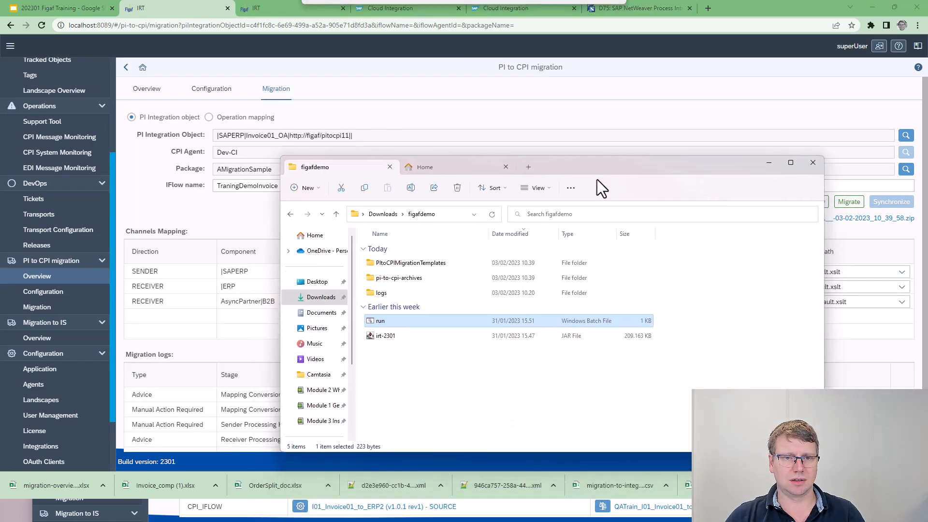
pyautogui.doubleClick(382, 282)
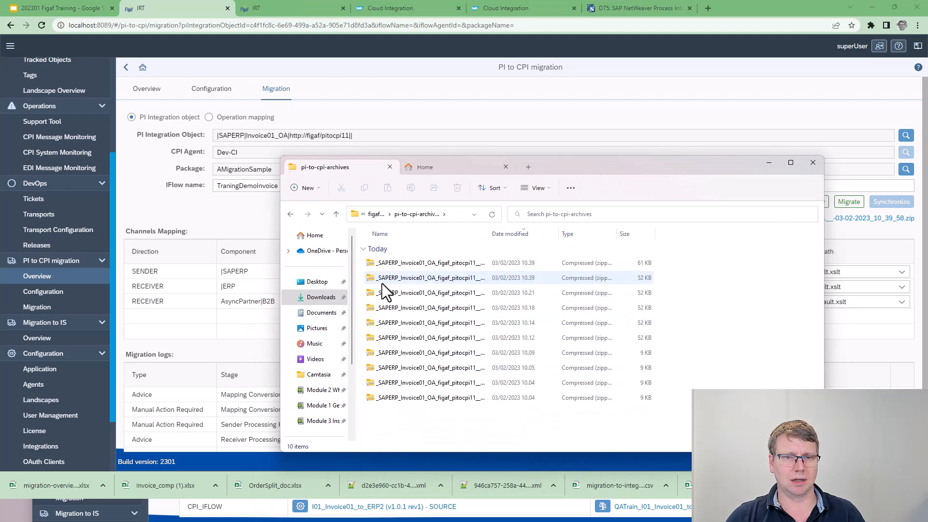
pyautogui.click(381, 216)
pyautogui.doubleClick(409, 261)
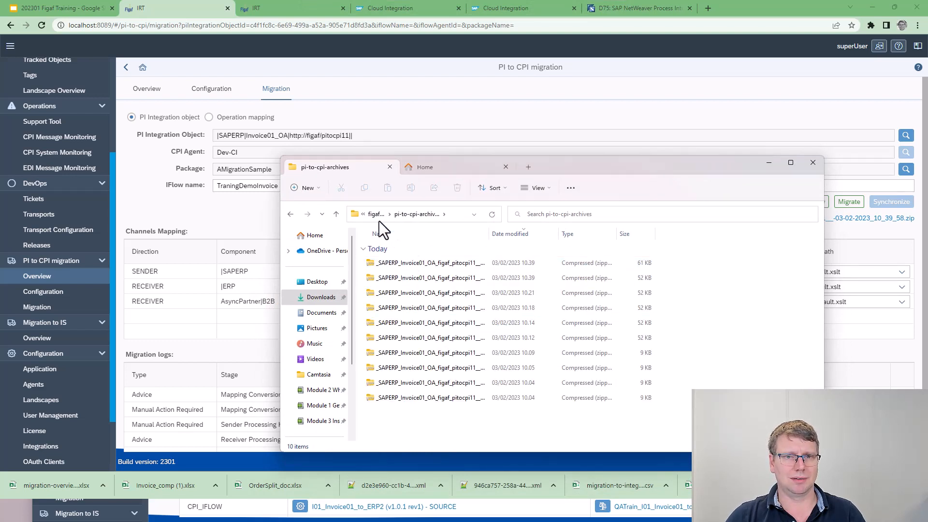
pyautogui.click(378, 216)
pyautogui.doubleClick(411, 283)
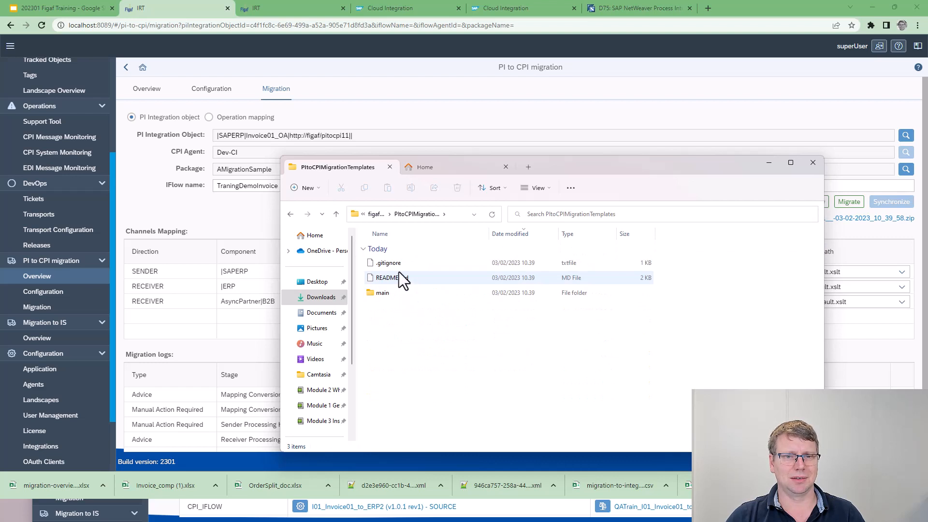
pyautogui.doubleClick(390, 292)
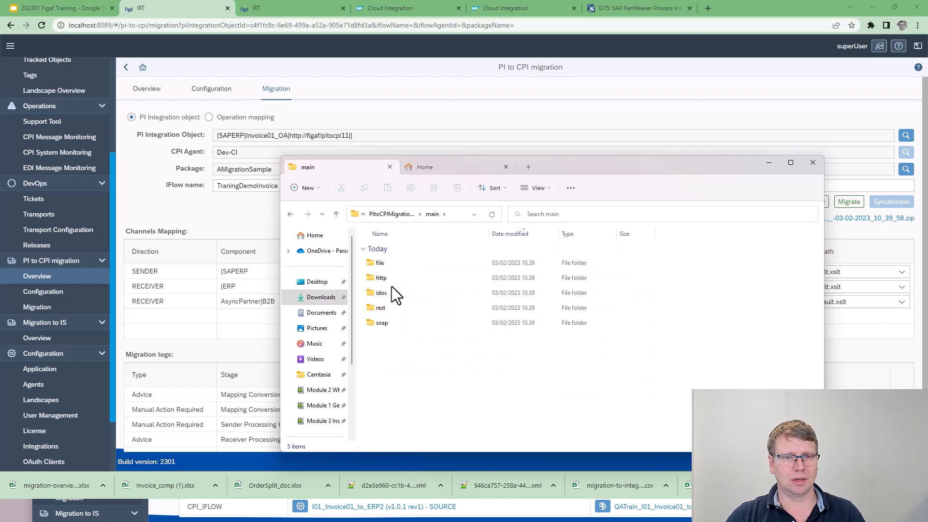
pyautogui.doubleClick(387, 278)
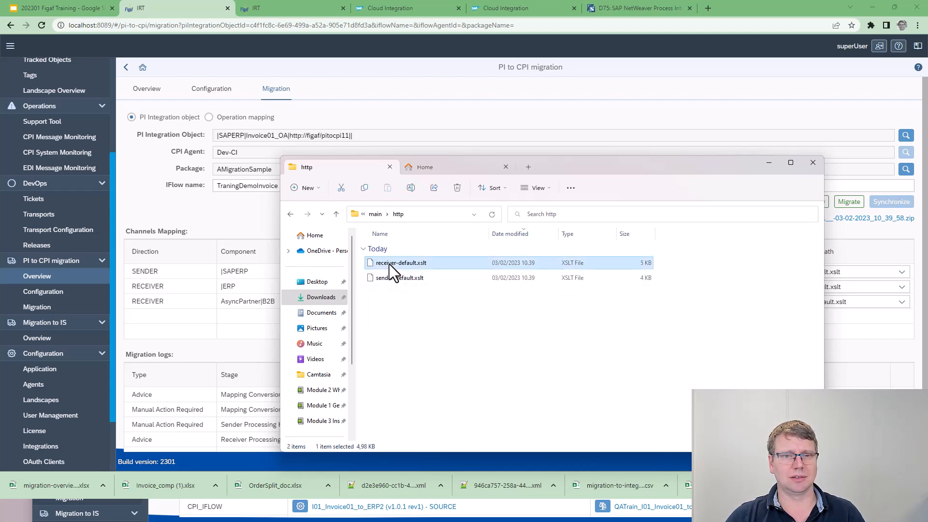
# - Open receiver-default.xslt from the http folder in Chrome and examine its communication channel template and ExtensionElements
pyautogui.moveTo(389, 264); pyautogui.dragTo(709, 5)
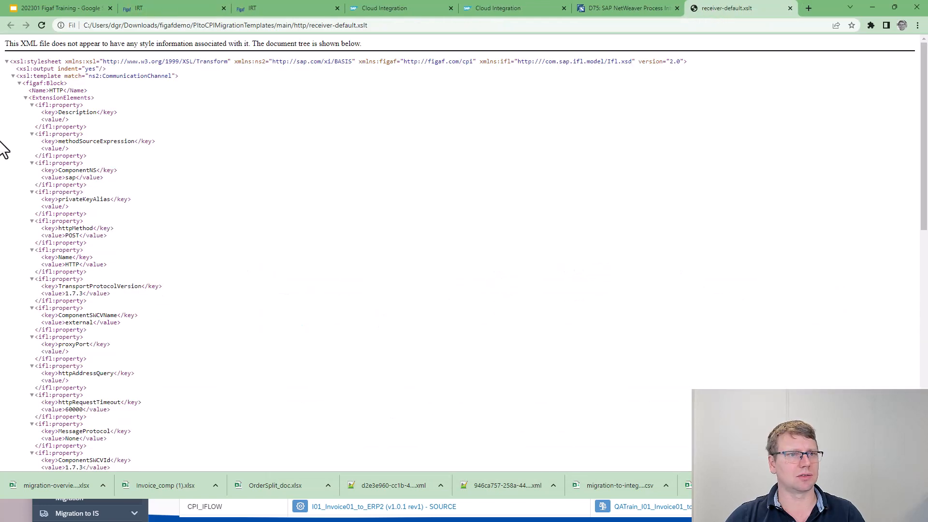
pyautogui.moveTo(35, 77); pyautogui.dragTo(149, 85)
pyautogui.click(151, 74)
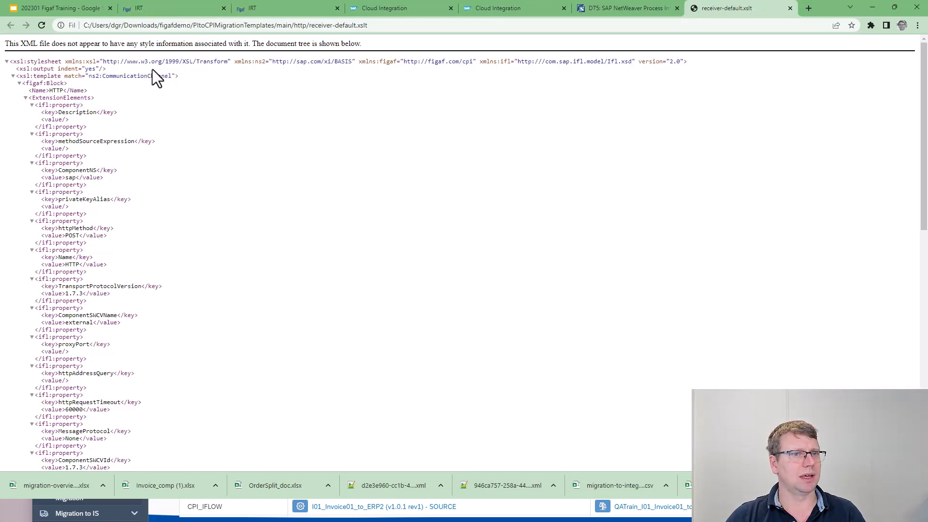
pyautogui.doubleClick(151, 76)
pyautogui.moveTo(50, 98); pyautogui.dragTo(62, 98)
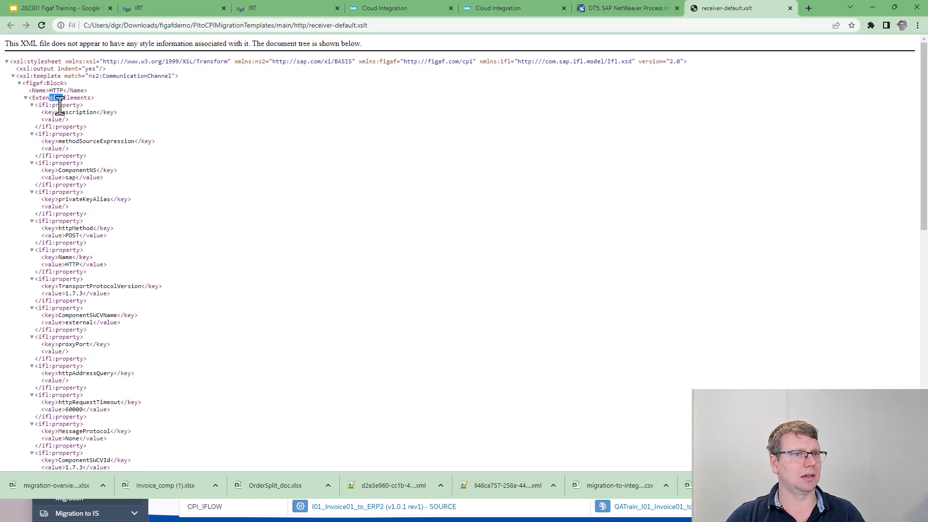
pyautogui.scroll(-1, 43, 91)
pyautogui.scroll(1, 43, 91)
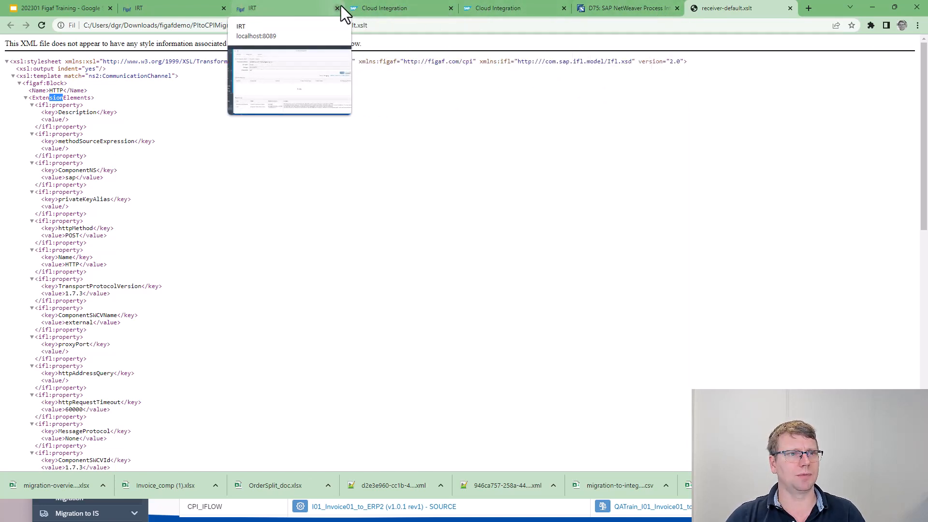
# - Return to the PI to CPI migration page for the Invoice01_OA integration object
pyautogui.hotkey('alt', 'Tab')
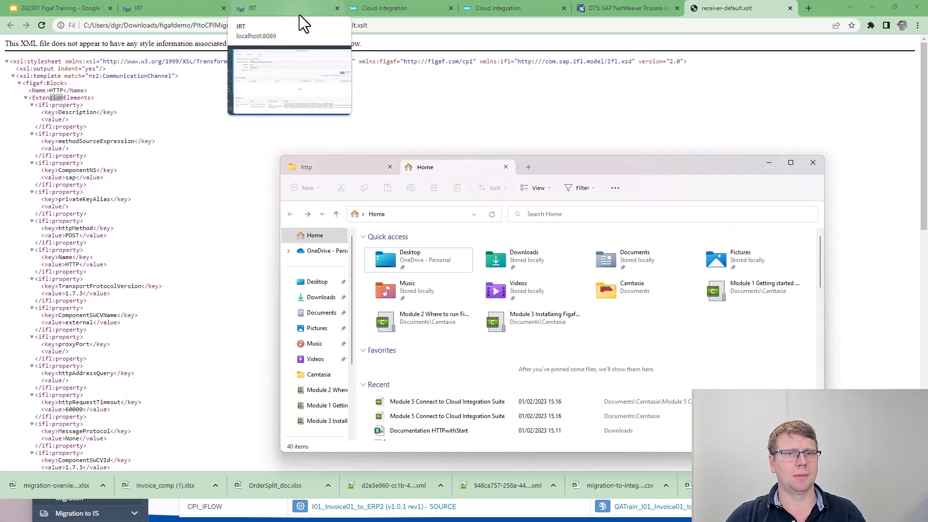
pyautogui.hotkey('alt', 'Tab')
pyautogui.click(198, 7)
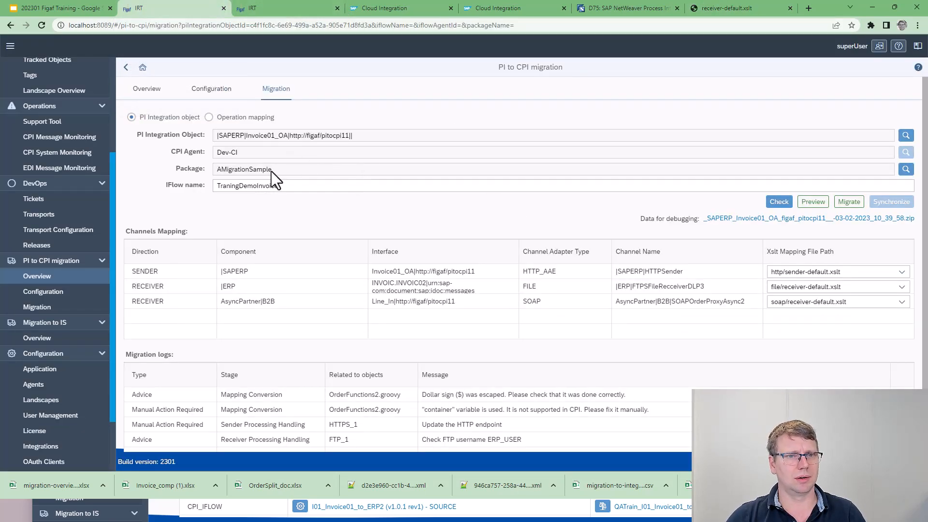
pyautogui.hotkey('alt', 'Tab')
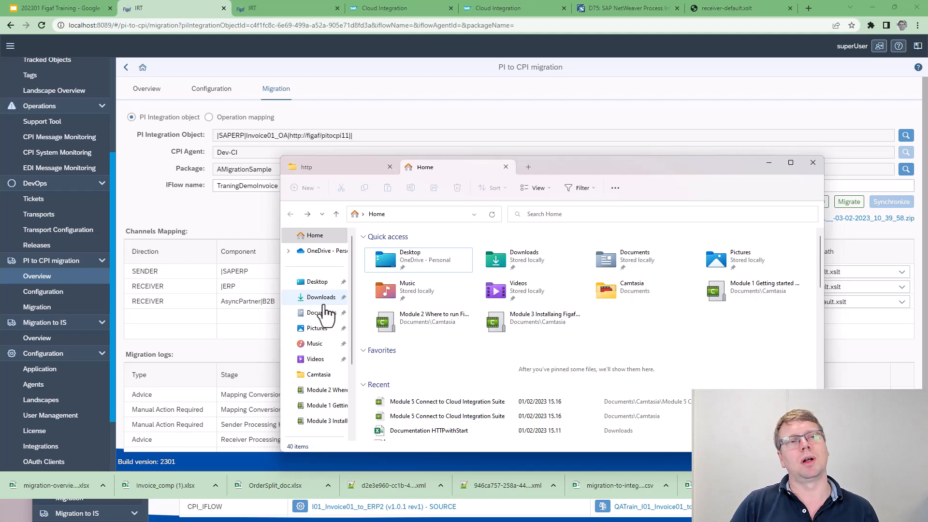
pyautogui.click(230, 227)
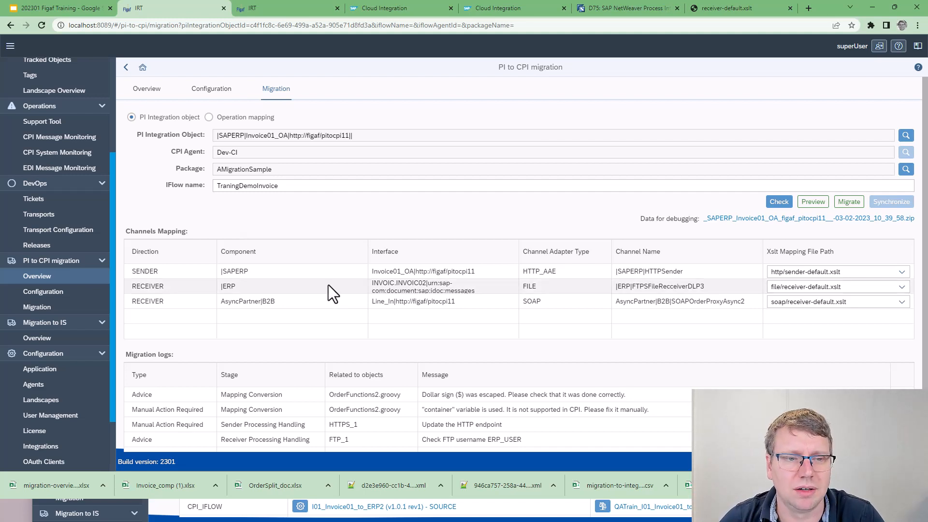
# - Review the XSLT mapping choices for the SAPERP sender channel and the ERP receiver's interface, adapter type and component
pyautogui.click(796, 269)
pyautogui.click(902, 271)
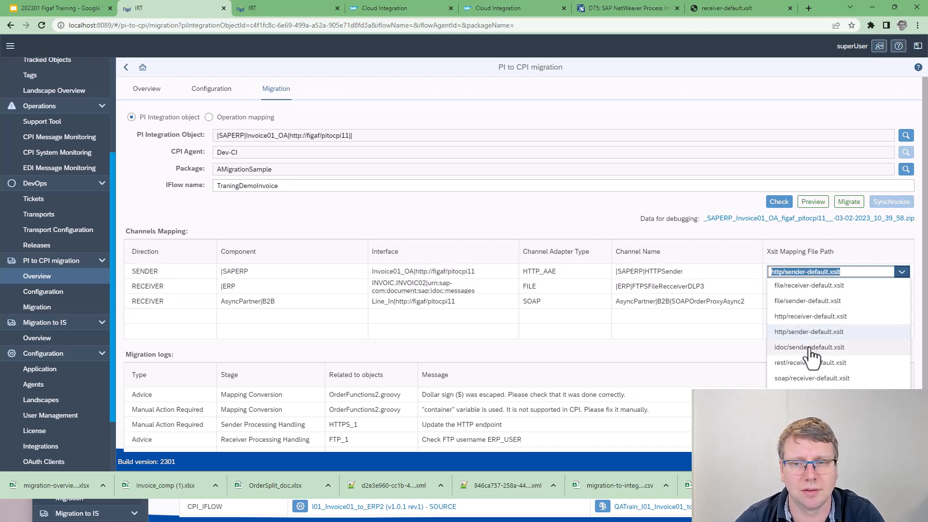
pyautogui.moveTo(512, 288); pyautogui.dragTo(556, 285)
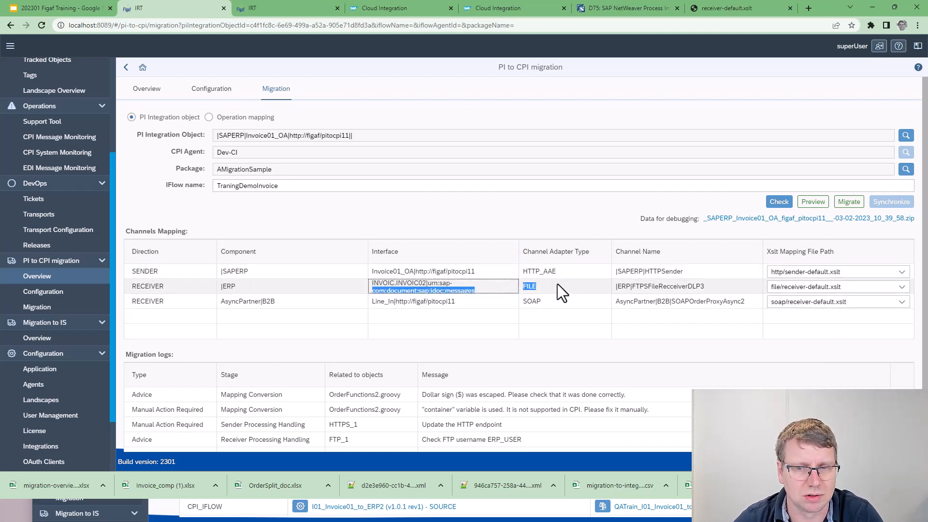
pyautogui.click(522, 289)
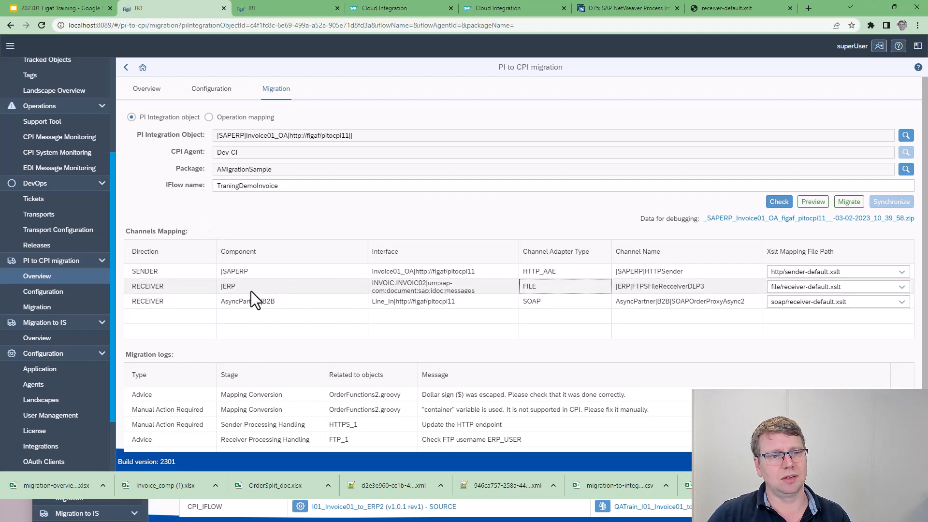
pyautogui.moveTo(233, 287); pyautogui.dragTo(220, 286)
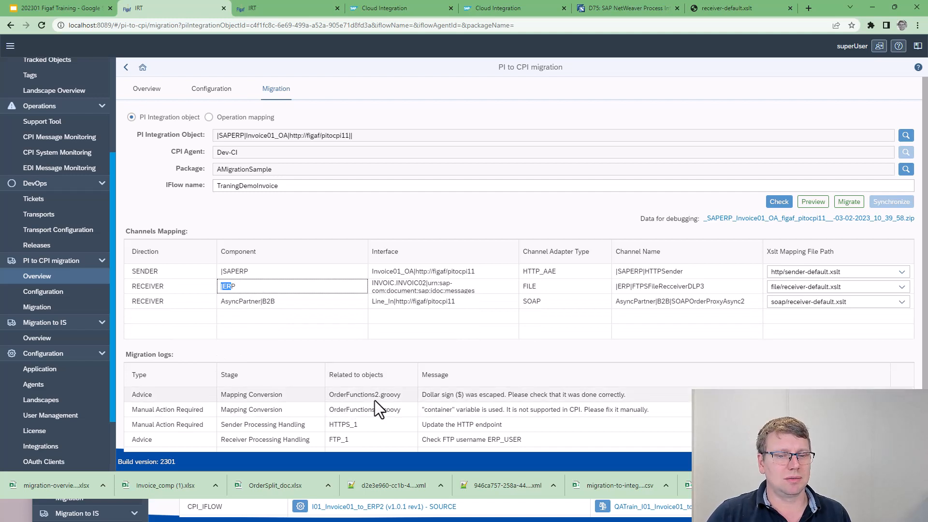
# - Review the migration log entries and read the full messages of both OrderFunctions2.groovy mapping conversion entries
pyautogui.moveTo(369, 394); pyautogui.dragTo(312, 410)
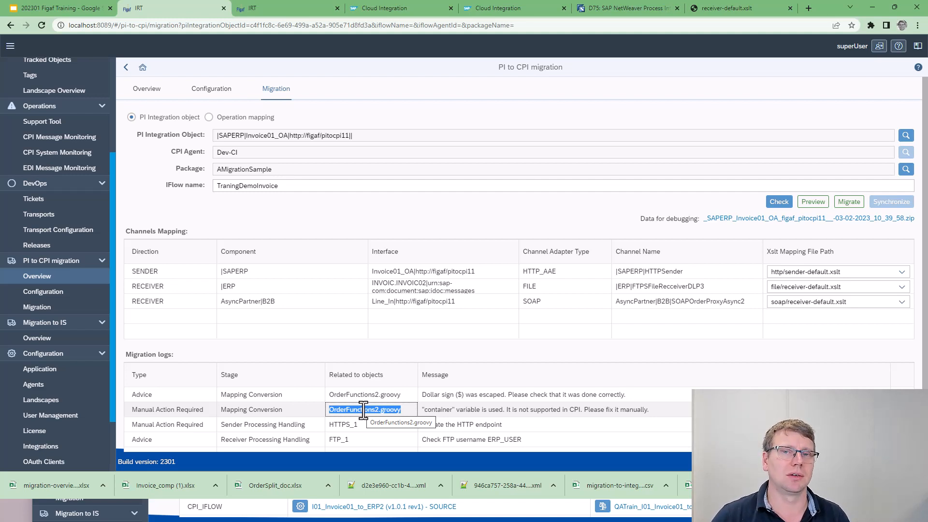
pyautogui.scroll(-1, 363, 410)
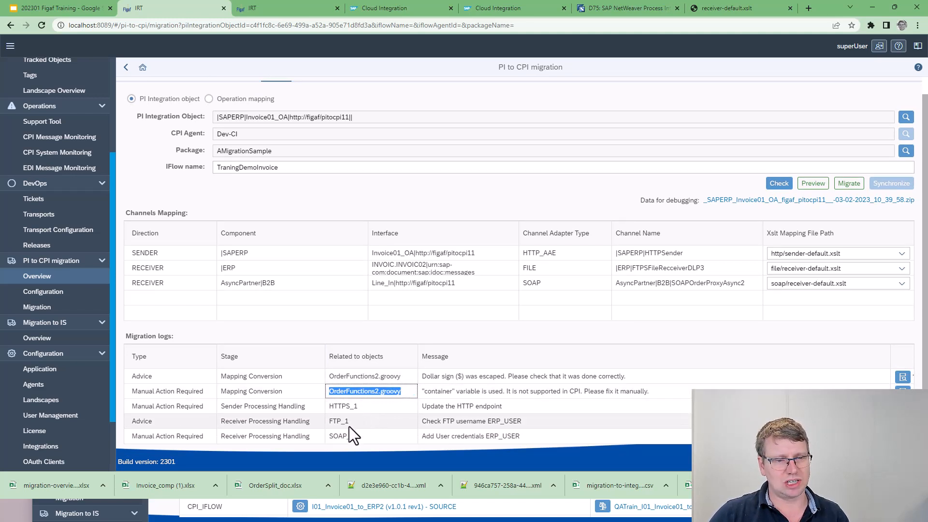
pyautogui.doubleClick(432, 406)
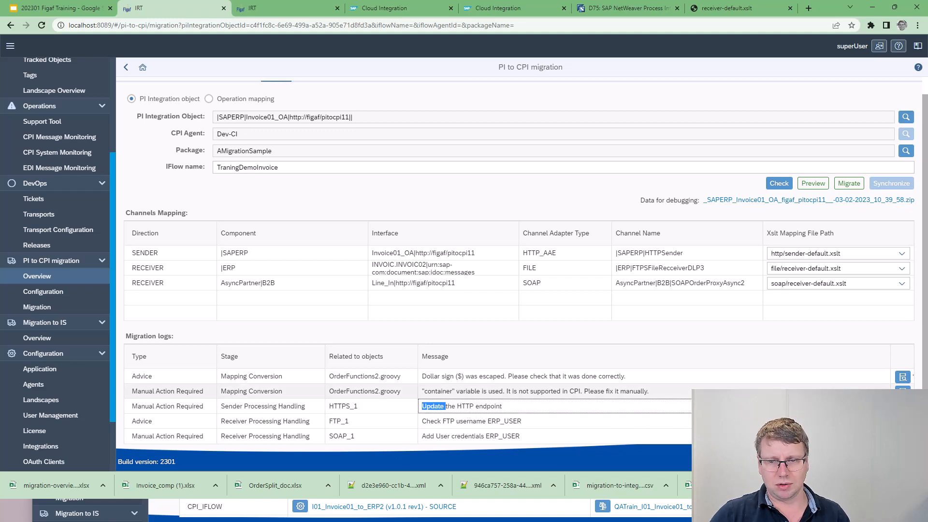
pyautogui.click(903, 392)
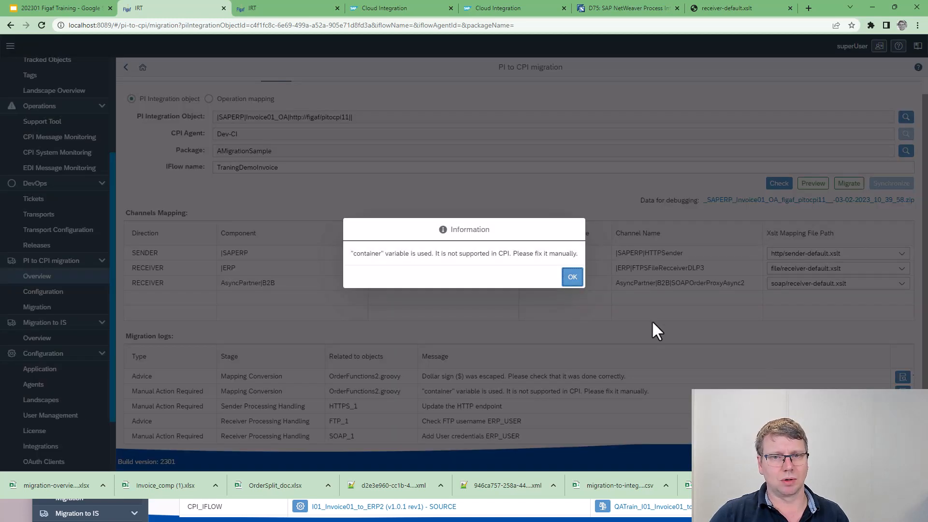
pyautogui.click(570, 277)
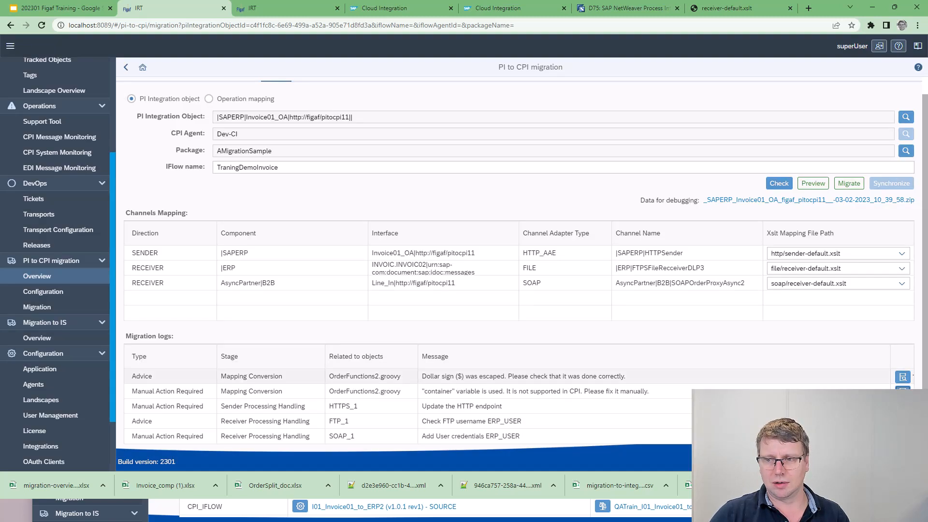
pyautogui.click(903, 377)
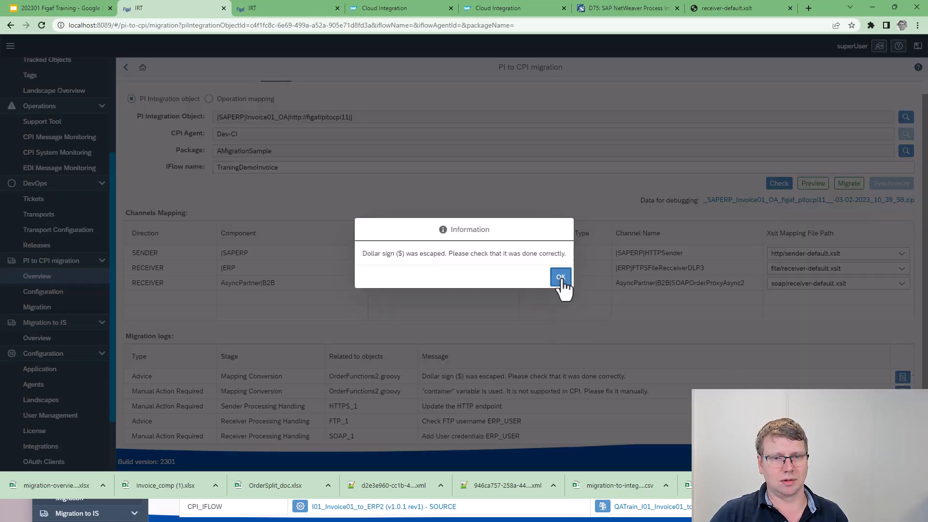
pyautogui.click(561, 278)
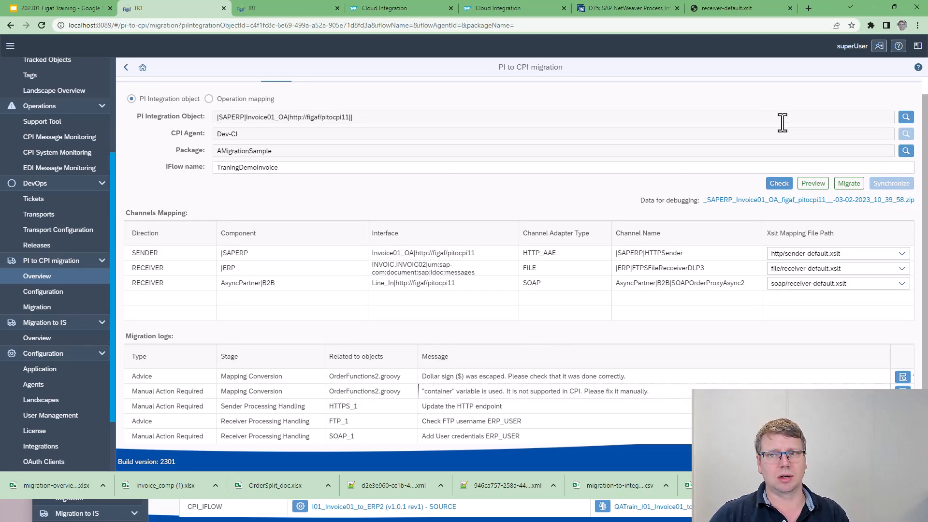
# - Preview the generated iFlow, and migrate the PI integration object to TraningDemoInvoice in the AMigrationSample package
pyautogui.click(814, 185)
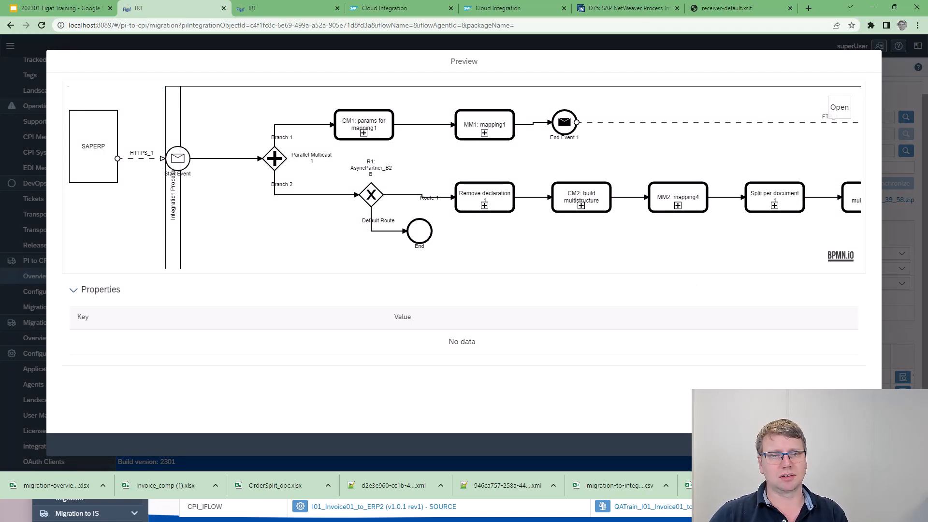
pyautogui.press('Escape')
pyautogui.click(849, 183)
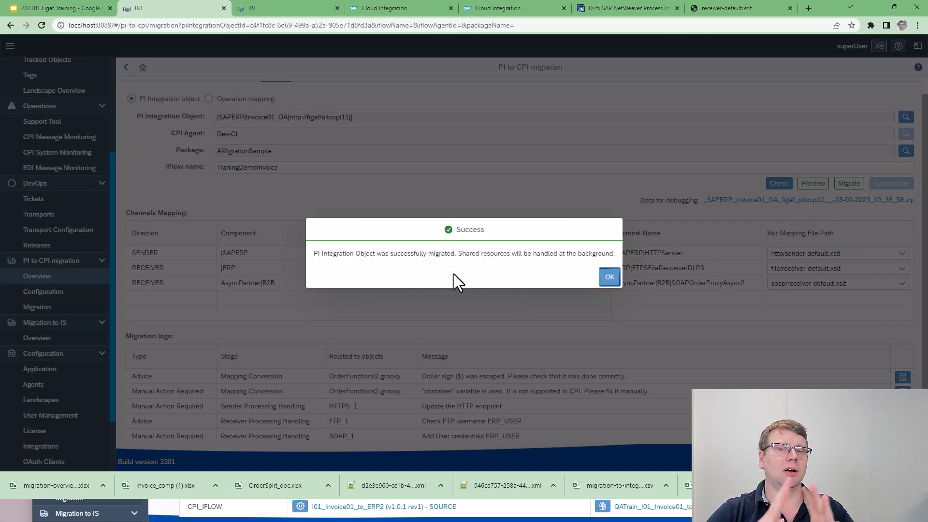
pyautogui.click(609, 279)
# - Open the migrated iFlow in SAP Integration Suite and copy its name, TraningDemoInvoice, from the page address
pyautogui.click(255, 186)
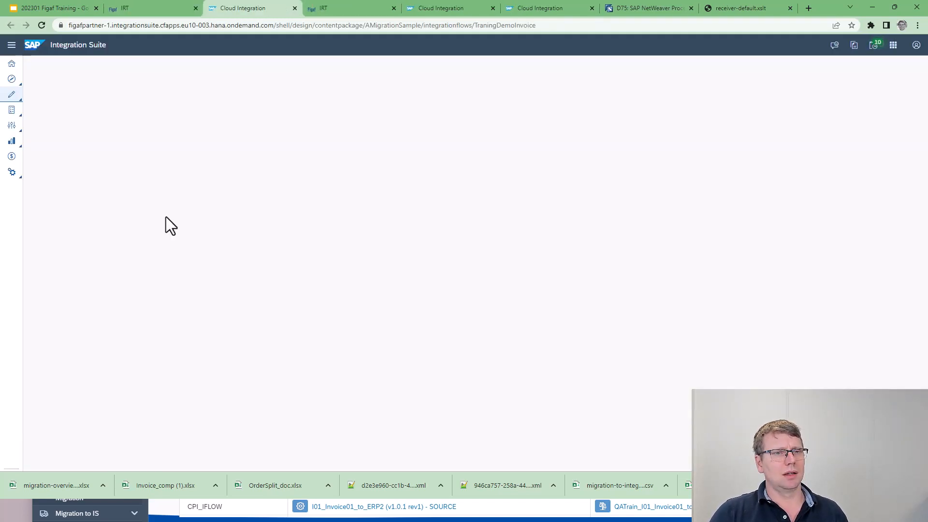
pyautogui.click(509, 24)
pyautogui.doubleClick(509, 24)
pyautogui.hotkey('ctrl', 'c')
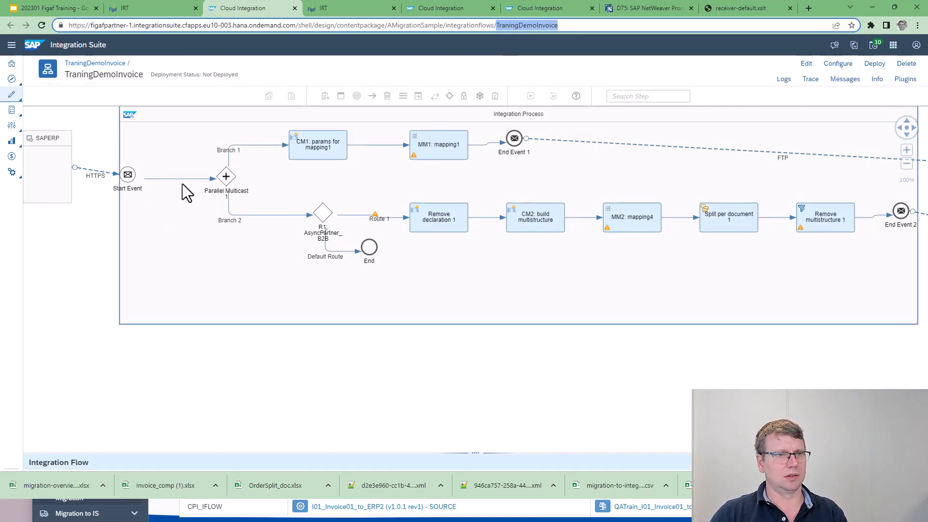
# - Show the properties of the HTTPS sender channel between SAPERP and the start event
pyautogui.click(117, 175)
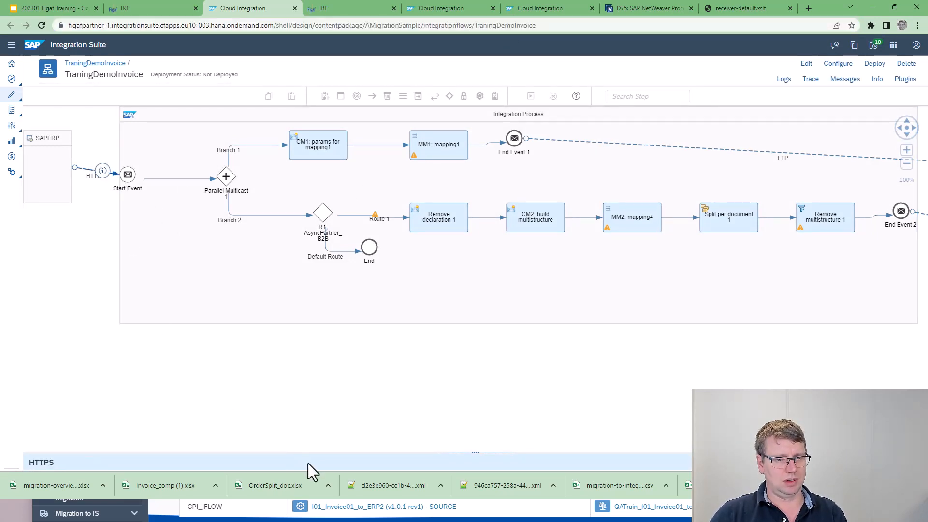
pyautogui.moveTo(308, 453); pyautogui.dragTo(94, 228)
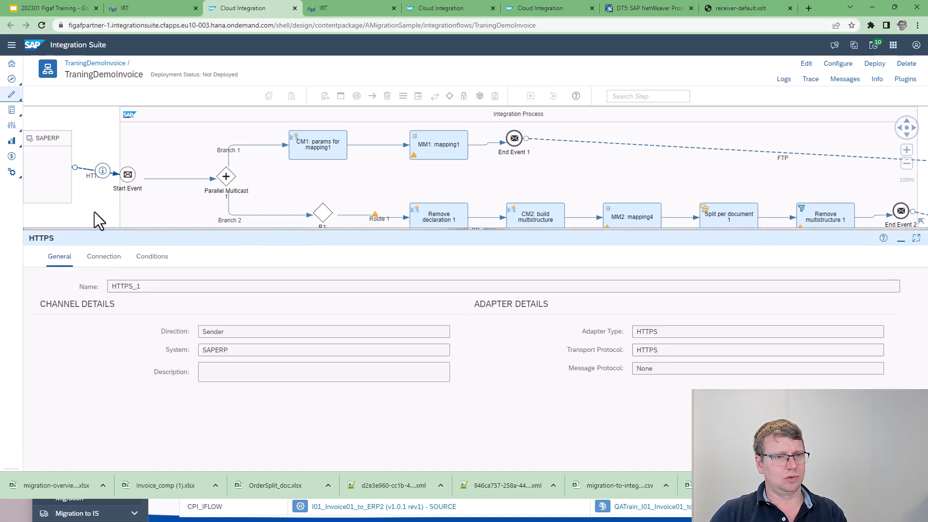
# - Put the iFlow in edit mode and set the HTTPS sender channel's address to /TraningDemoInvoice
pyautogui.click(151, 256)
pyautogui.click(104, 257)
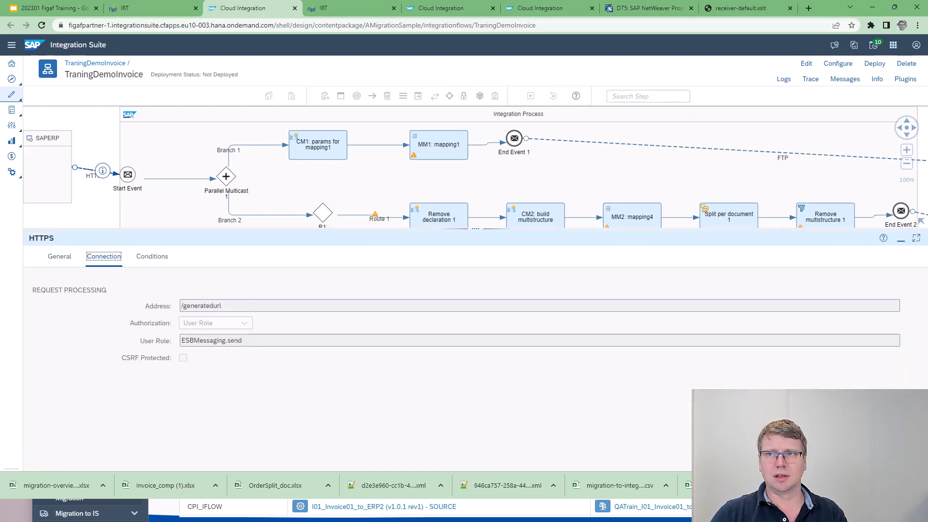
pyautogui.click(806, 64)
pyautogui.doubleClick(215, 305)
pyautogui.hotkey('ctrl', 'v')
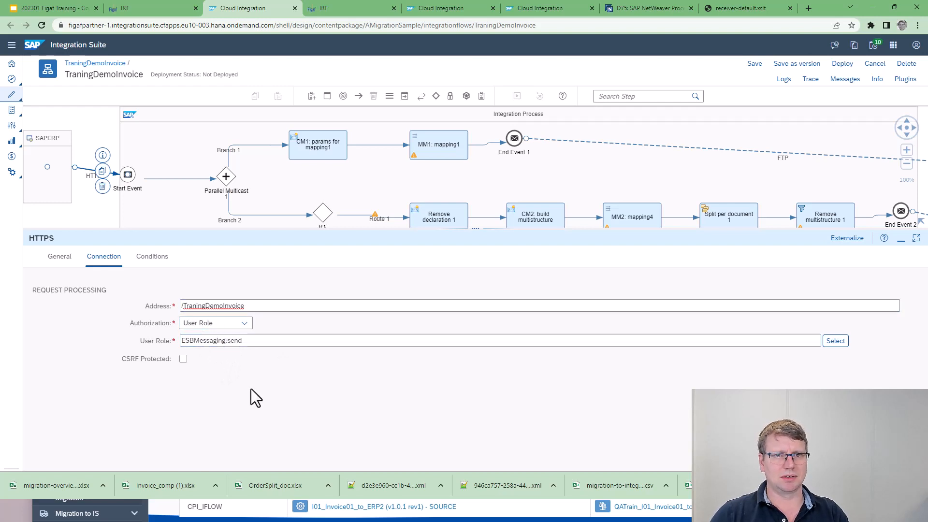
# - Open the mapping used by step MM1: mapping1 and show the mapping expression of the target field KUNDEUINR under E1EDK01
pyautogui.click(458, 149)
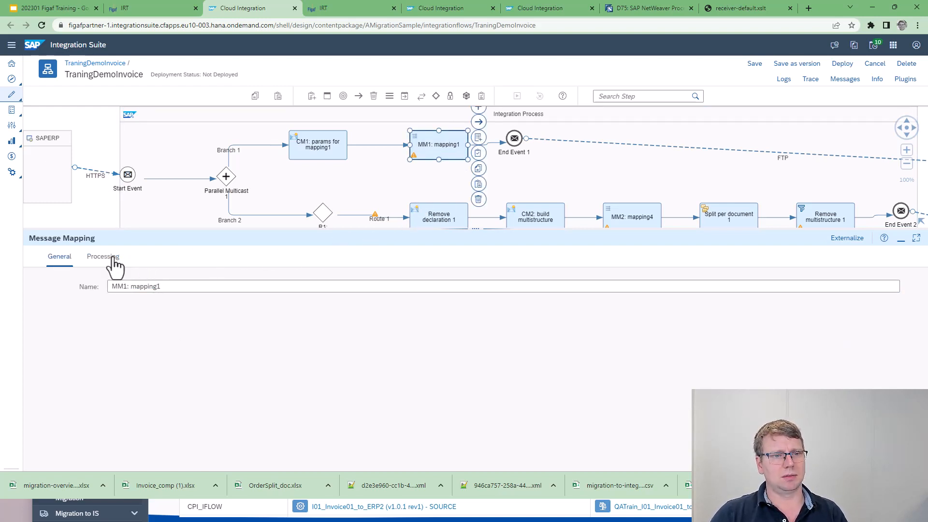
pyautogui.click(108, 259)
pyautogui.click(198, 288)
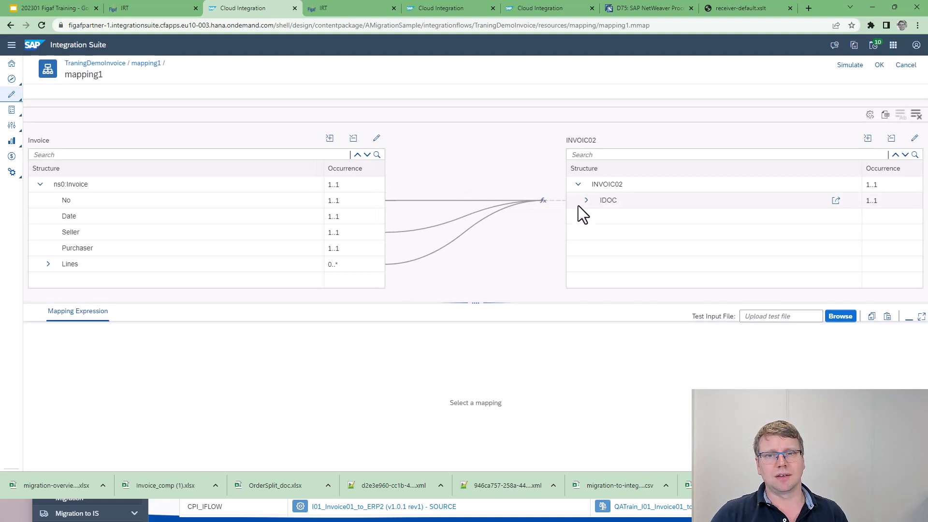
pyautogui.click(586, 200)
pyautogui.click(596, 248)
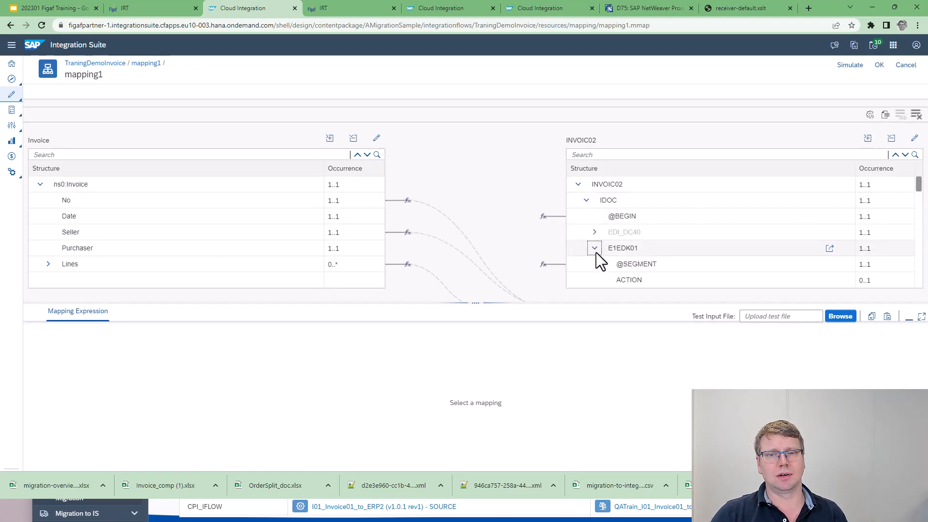
pyautogui.scroll(-3, 598, 256)
pyautogui.click(647, 237)
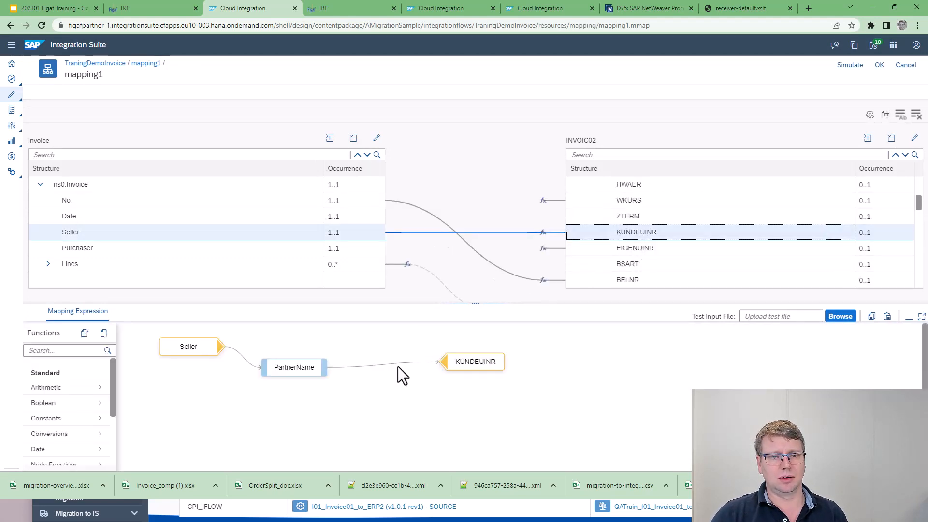
# - Open the Groovy script behind the PartnerName function in the KUNDEUINR mapping expression
pyautogui.doubleClick(286, 373)
pyautogui.click(291, 370)
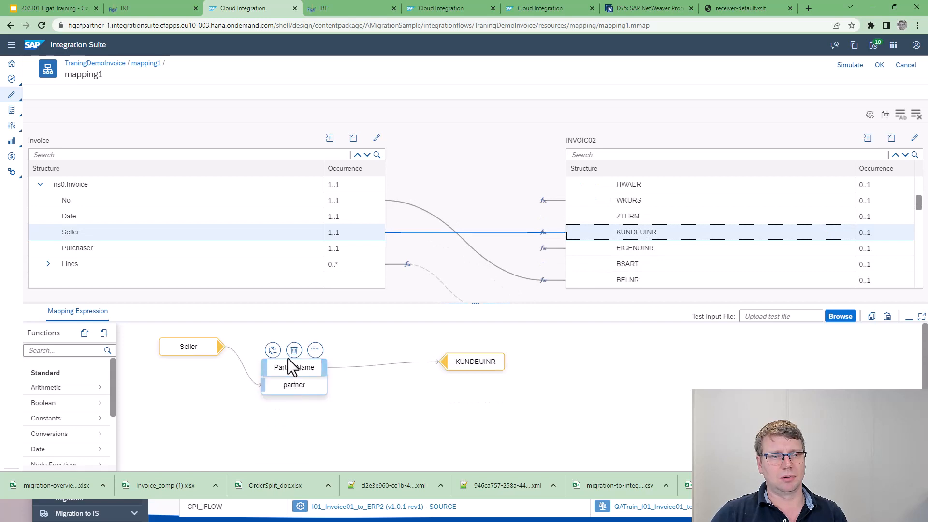
pyautogui.click(316, 351)
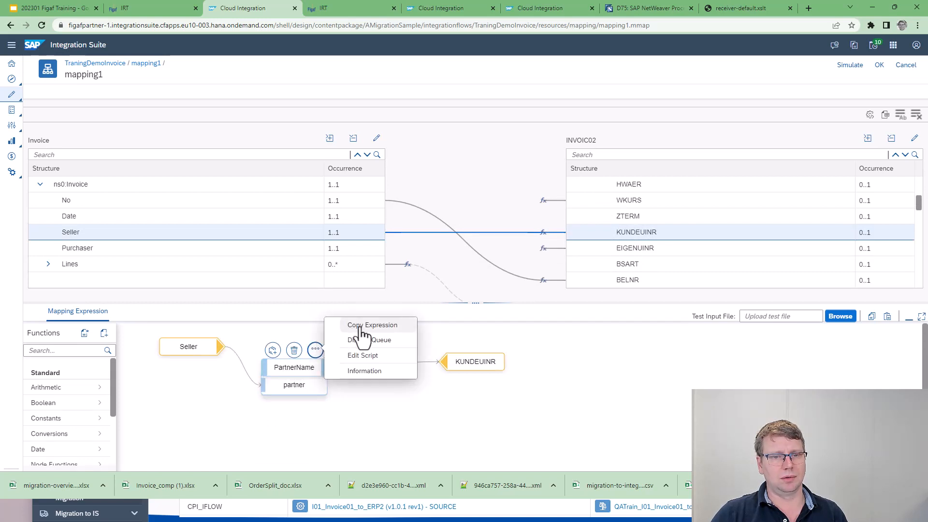
pyautogui.click(378, 358)
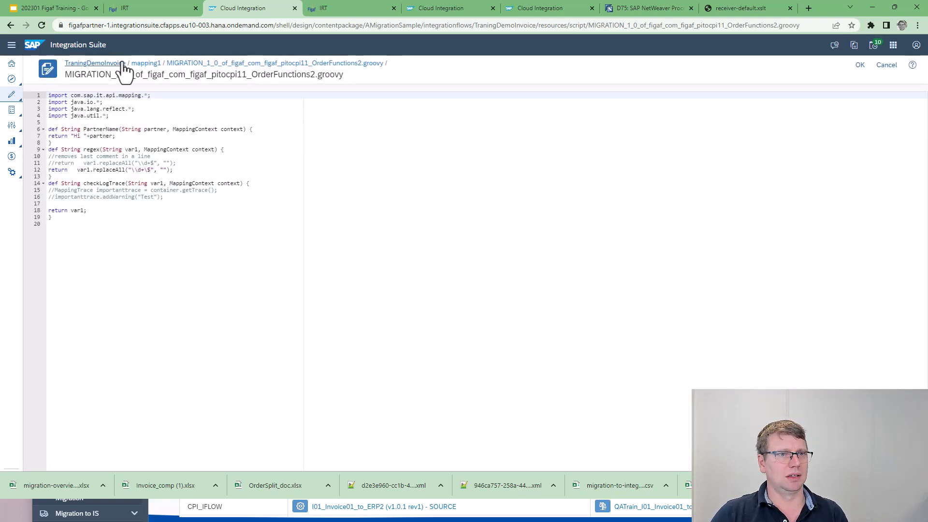
# - Examine the script's regex line and commented-out trace lines, and compare them with the migration logs in Figaf
pyautogui.moveTo(167, 163); pyautogui.dragTo(144, 163)
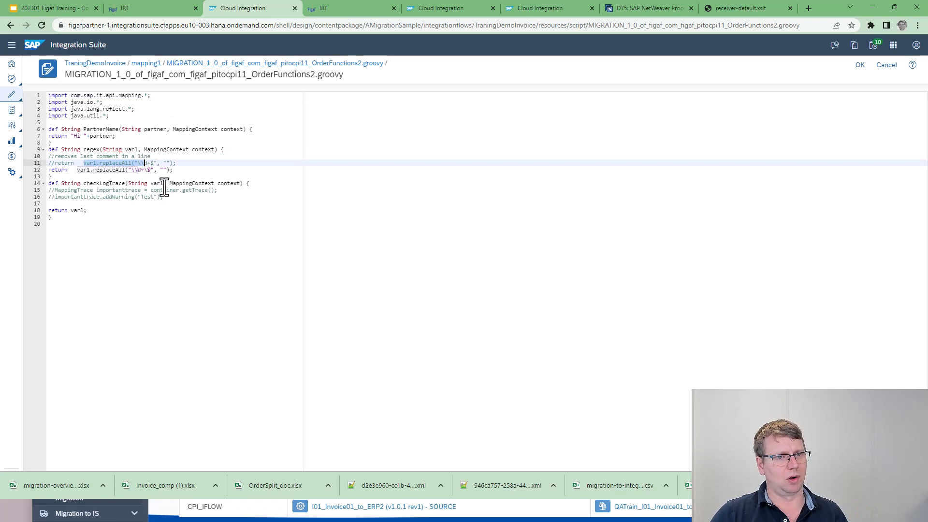
pyautogui.moveTo(211, 208); pyautogui.dragTo(21, 190)
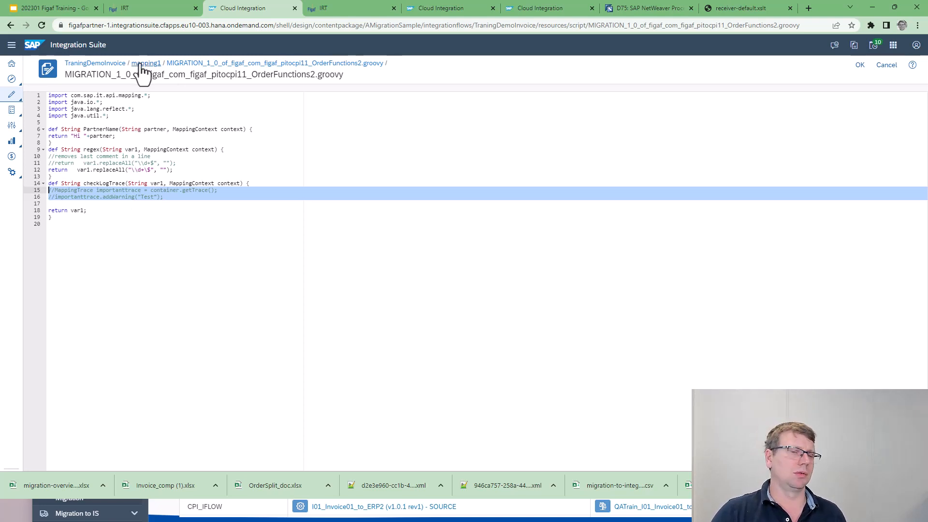
pyautogui.click(132, 13)
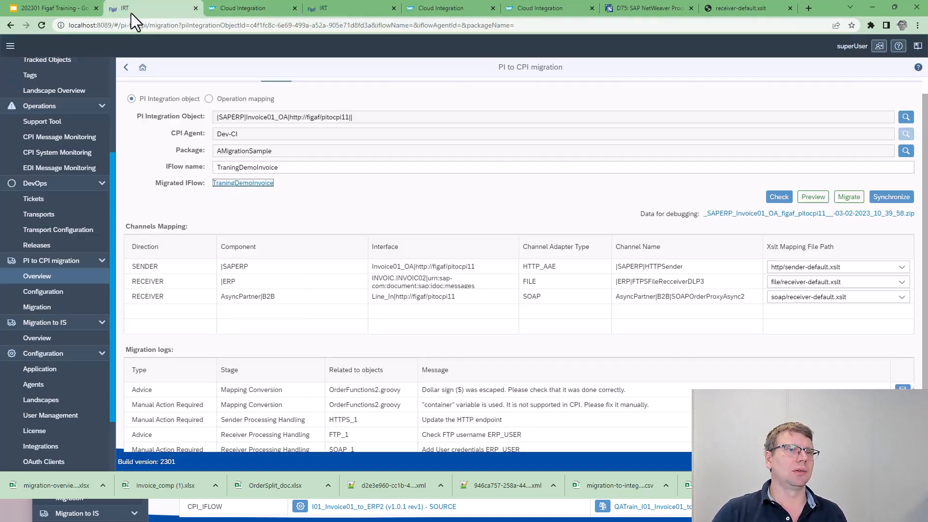
pyautogui.scroll(-1, 315, 389)
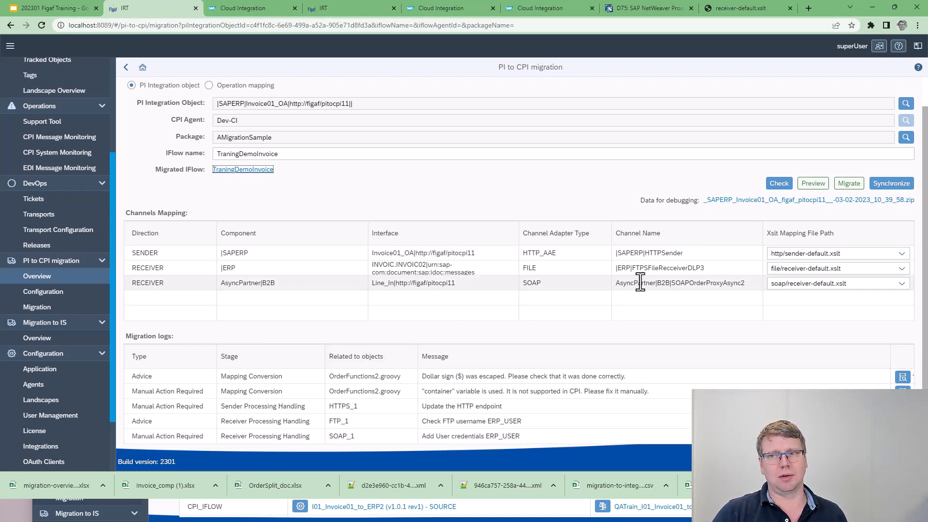
# - Return to Integration Suite, accept the script and mapping1, and save the TraningDemoInvoice iFlow as a new version
pyautogui.click(242, 8)
pyautogui.click(860, 65)
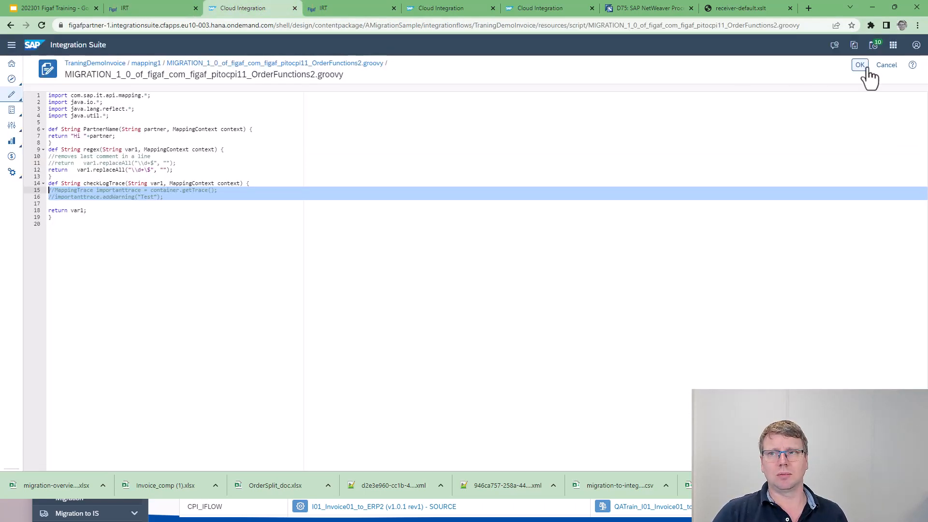
pyautogui.click(879, 65)
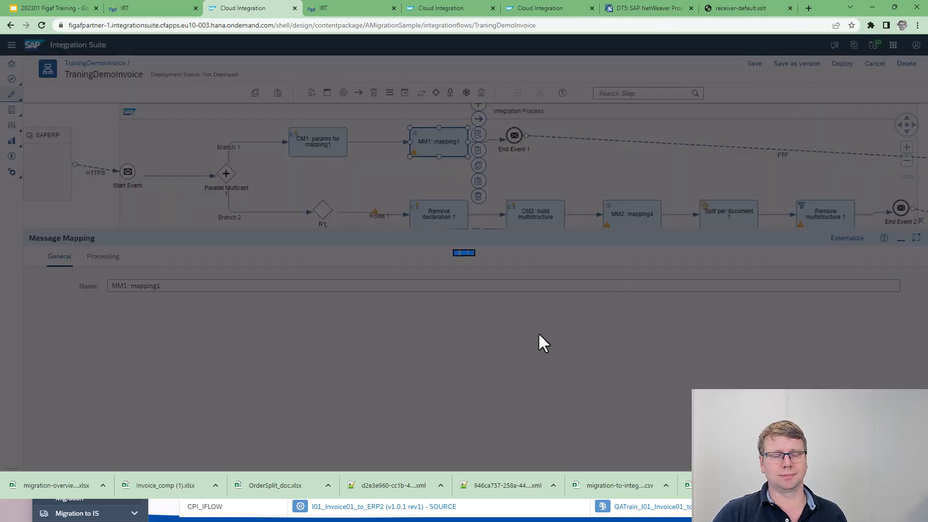
pyautogui.click(612, 301)
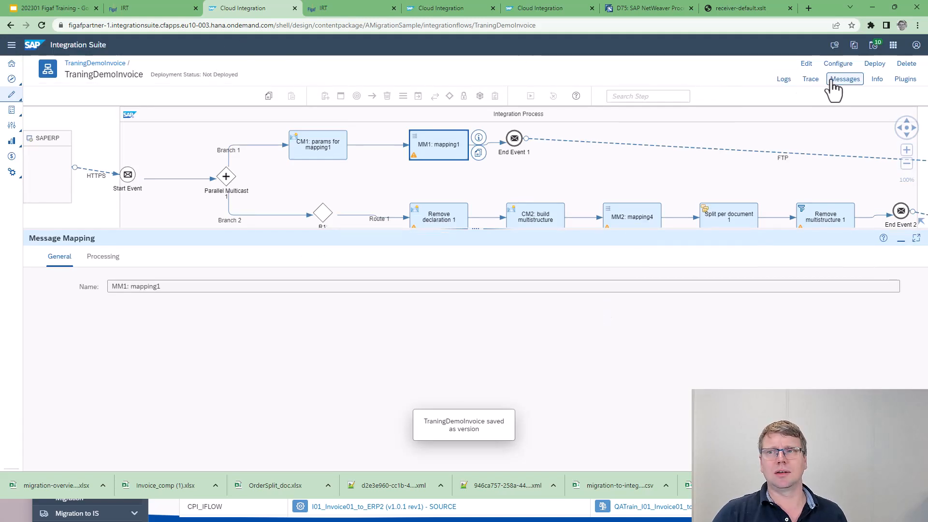
# - Switch to Figaf and synchronize the AMigrationSample package with the default synchronization settings
pyautogui.click(154, 11)
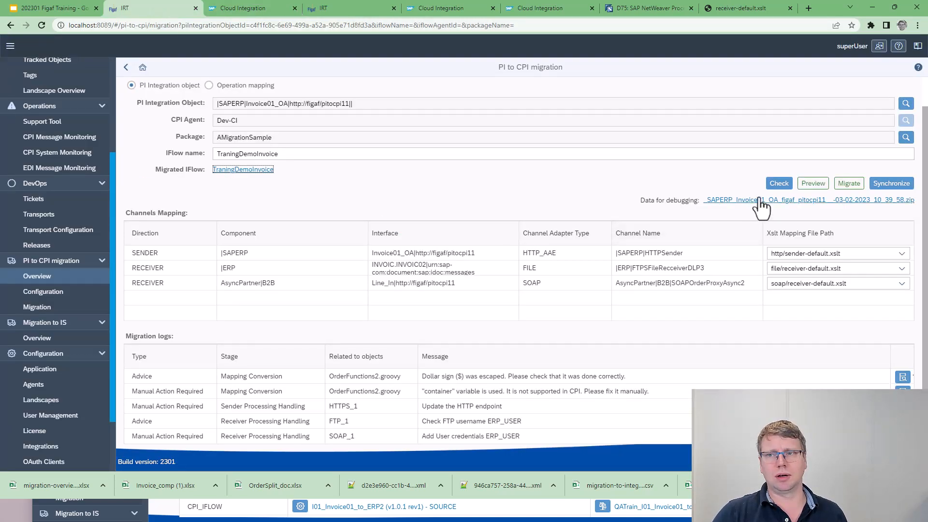
pyautogui.click(892, 184)
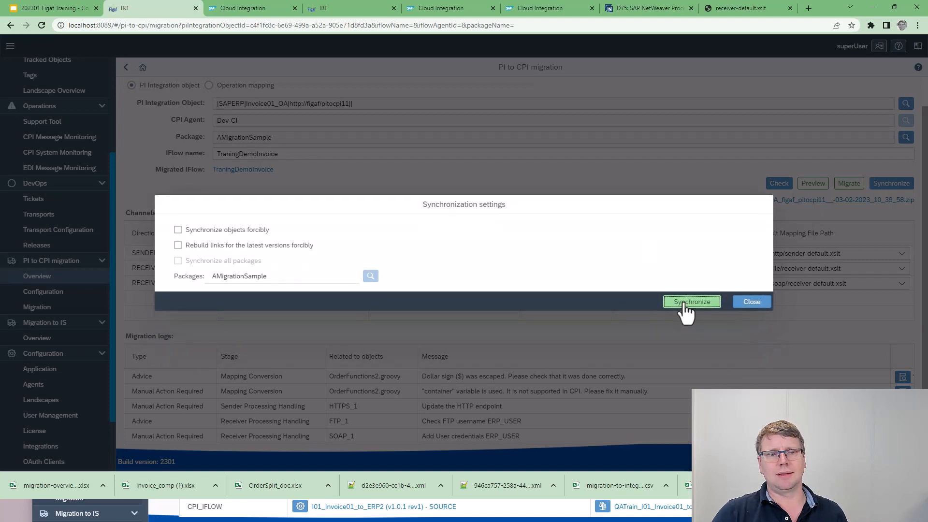
pyautogui.click(682, 308)
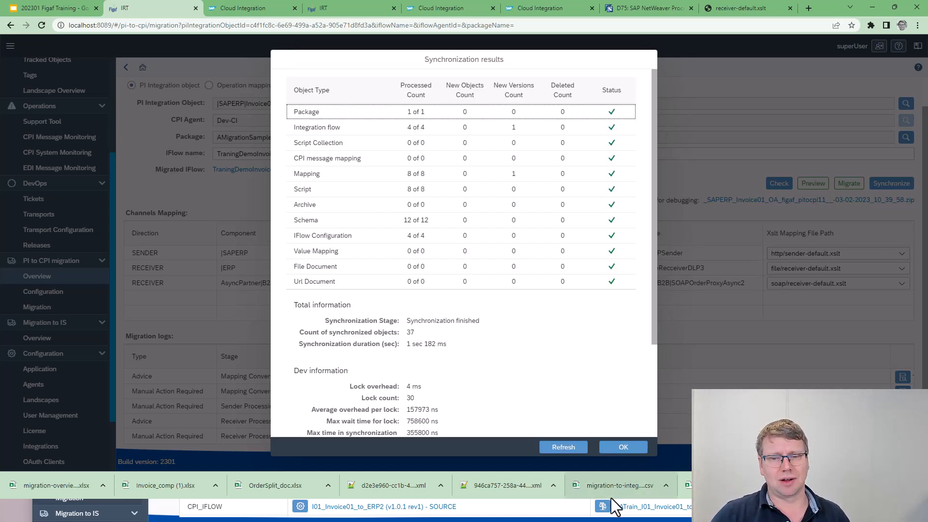
pyautogui.click(623, 447)
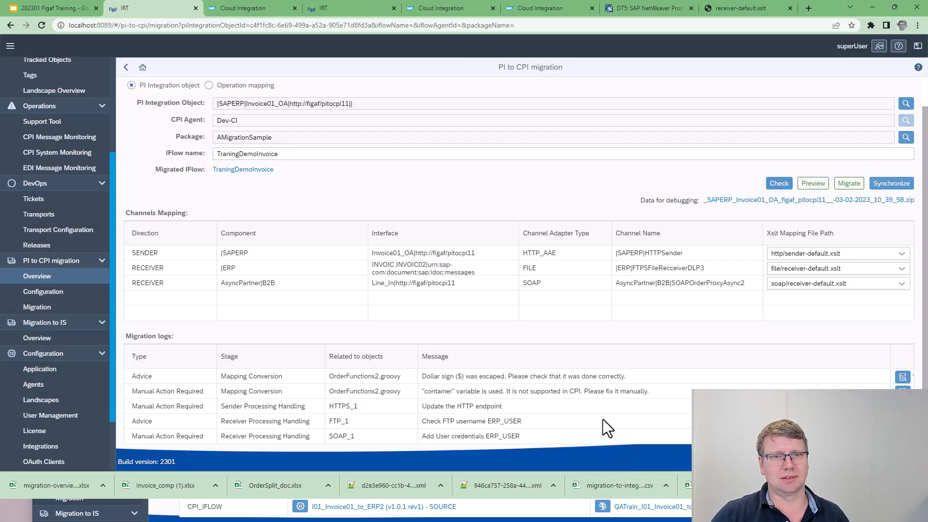
# - Open the tracked objects of the Dev-CI agent and clear the MESSAGE filter on the object type
pyautogui.scroll(3, 41, 203)
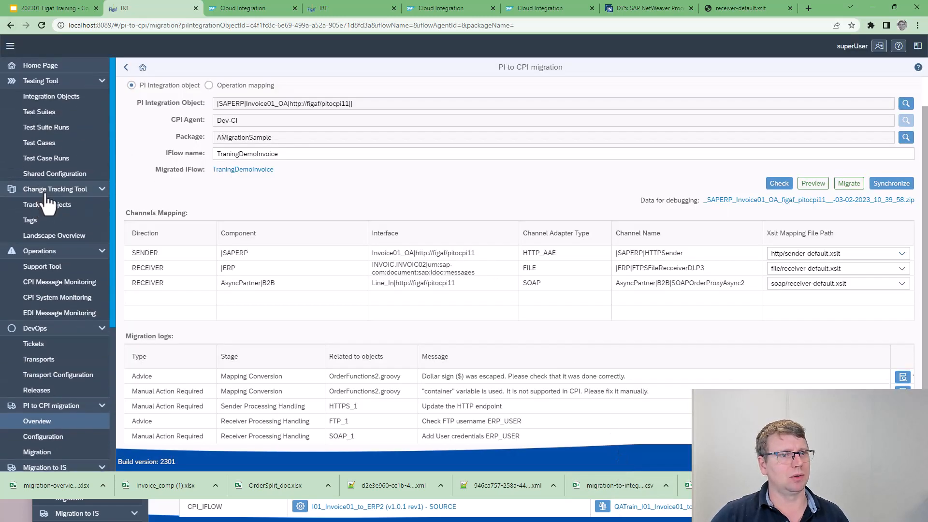
pyautogui.click(55, 212)
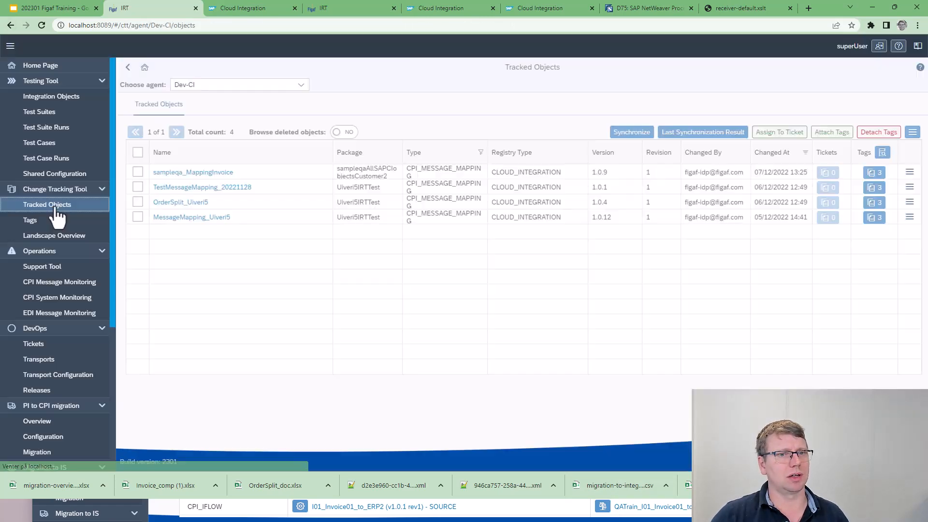
pyautogui.click(201, 87)
pyautogui.click(249, 86)
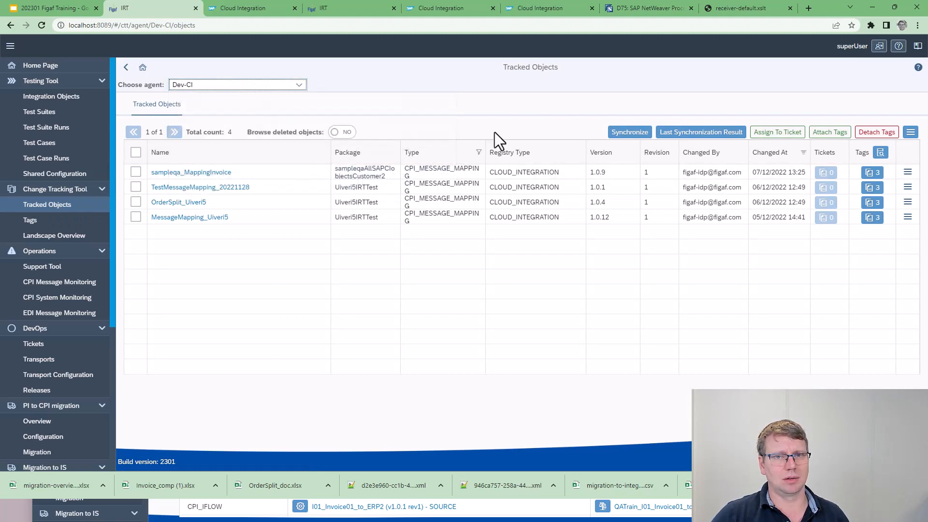
pyautogui.click(464, 153)
pyautogui.doubleClick(478, 202)
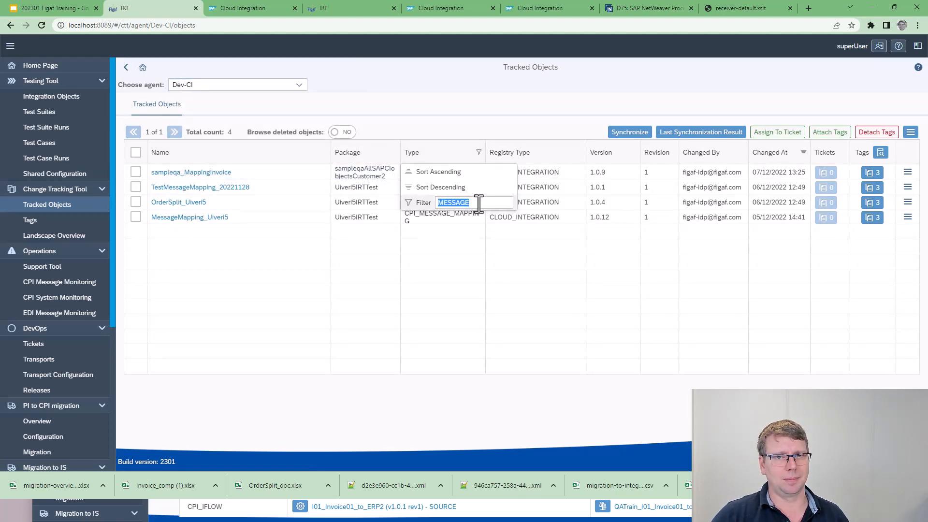
pyautogui.press('BackSpace')
pyautogui.press('Return')
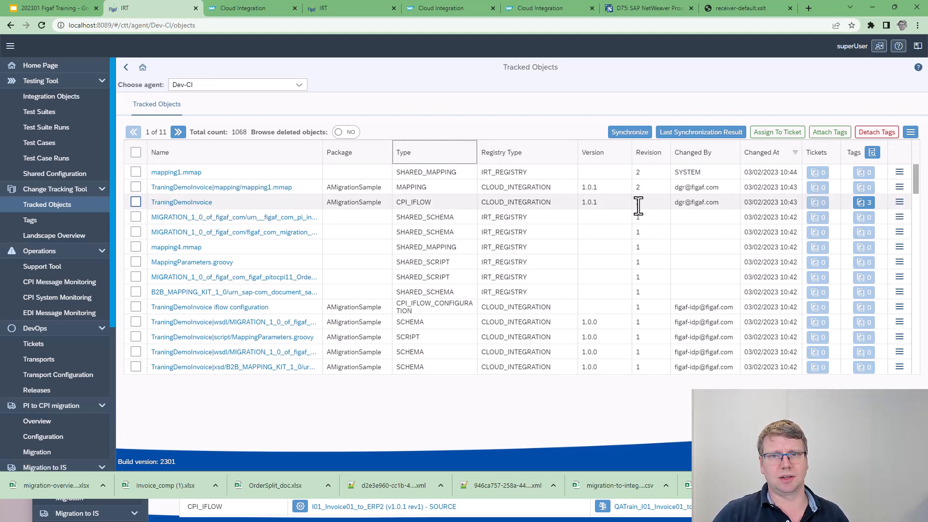
# - Open the version history of the TraningDemoInvoice iFlow and compare versions 1.0.0 and 1.0.1
pyautogui.click(191, 202)
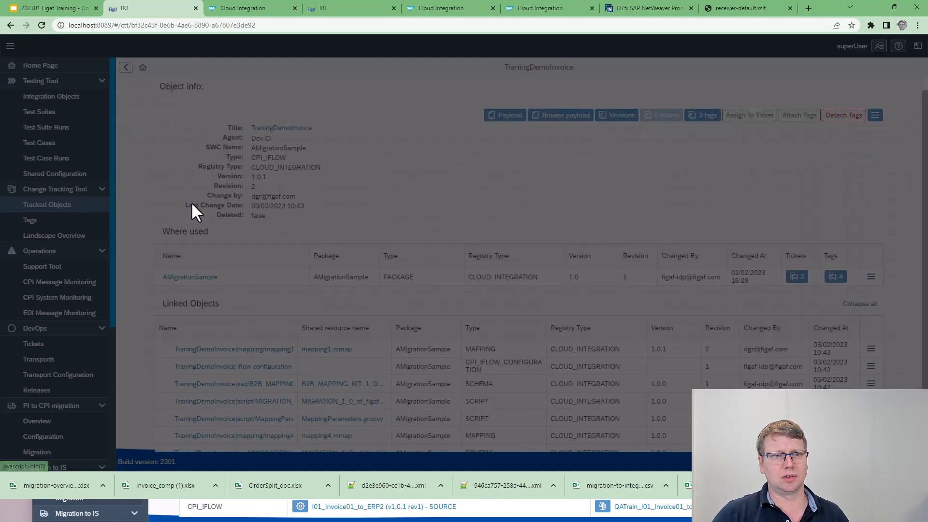
pyautogui.click(629, 122)
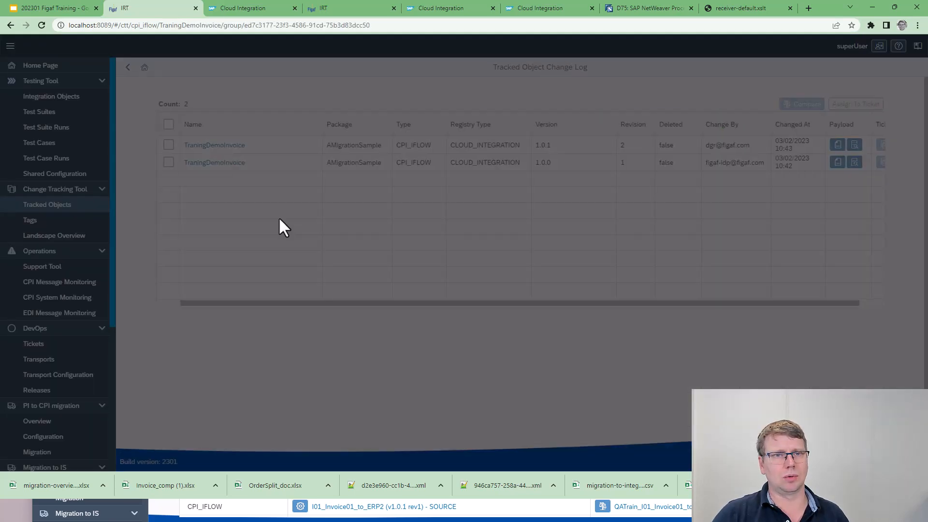
pyautogui.click(203, 148)
pyautogui.click(126, 68)
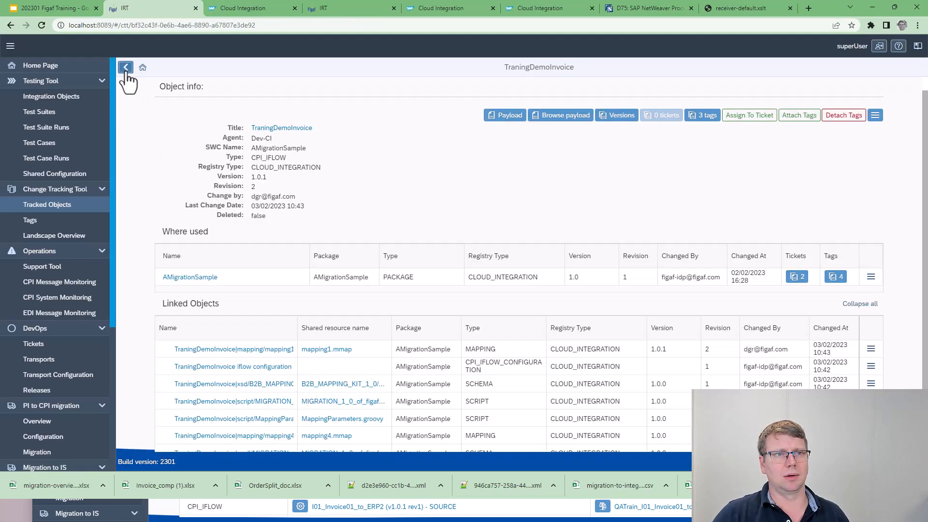
pyautogui.click(167, 145)
pyautogui.click(166, 162)
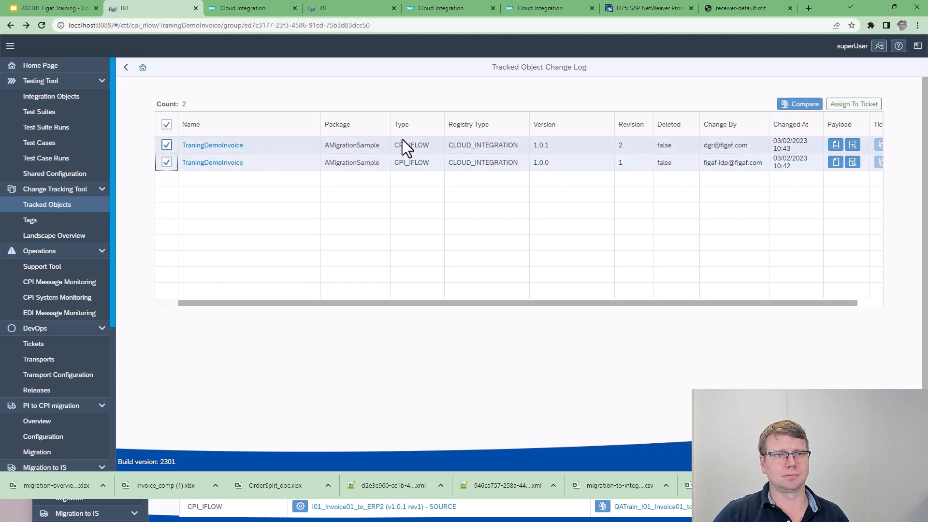
pyautogui.click(803, 104)
pyautogui.click(485, 311)
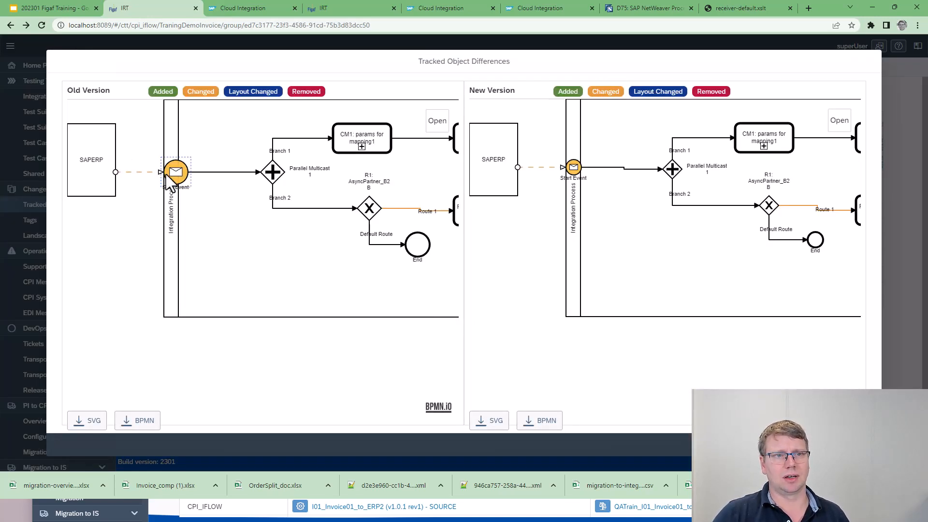
# - Inspect the old and new definitions of the changed HTTPS message flow, and close the comparison
pyautogui.click(137, 172)
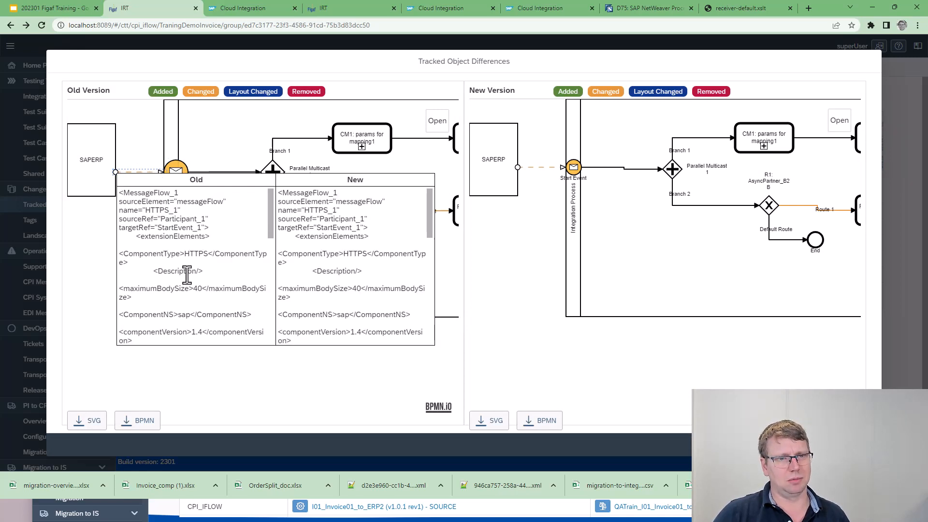
pyautogui.scroll(-2, 189, 281)
pyautogui.scroll(-3, 275, 159)
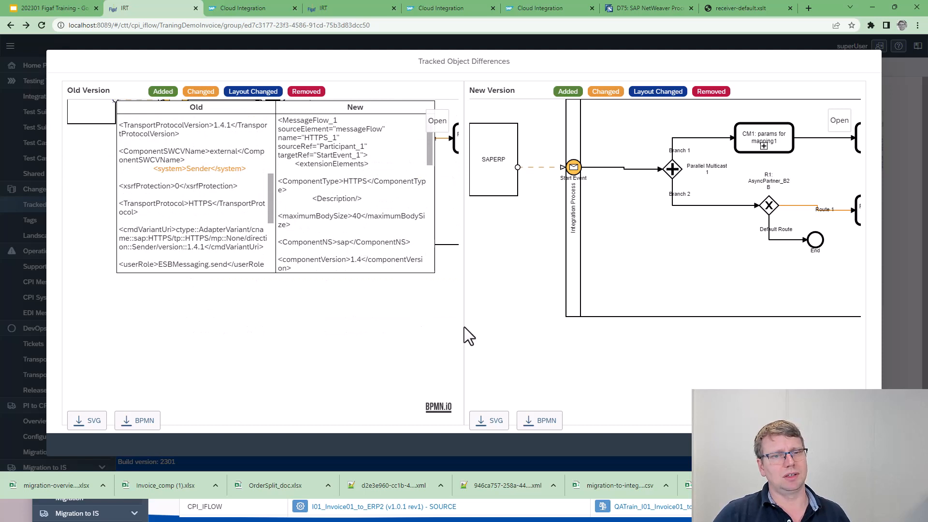
pyautogui.click(865, 445)
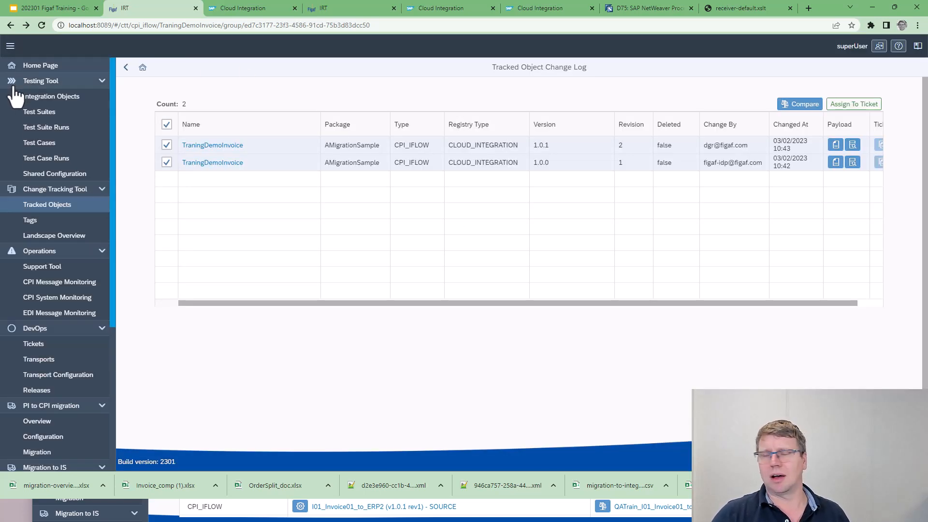
# - Leave the version history and the tracked iFlow, and open the PI to CPI migration overview
pyautogui.click(128, 68)
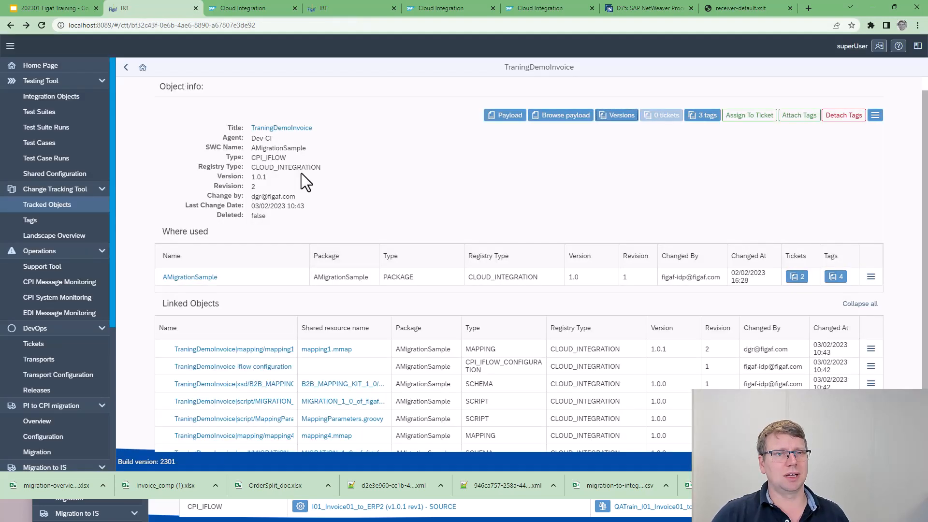
pyautogui.click(125, 67)
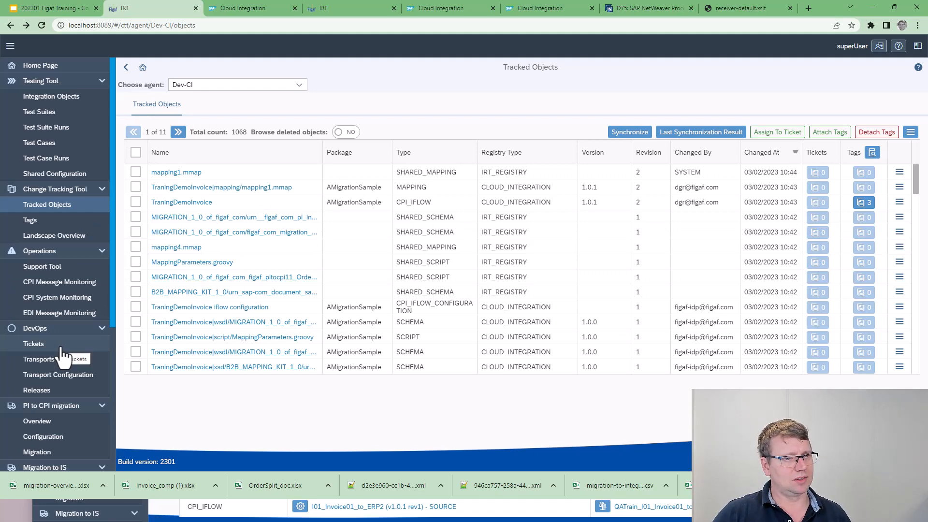
pyautogui.click(49, 423)
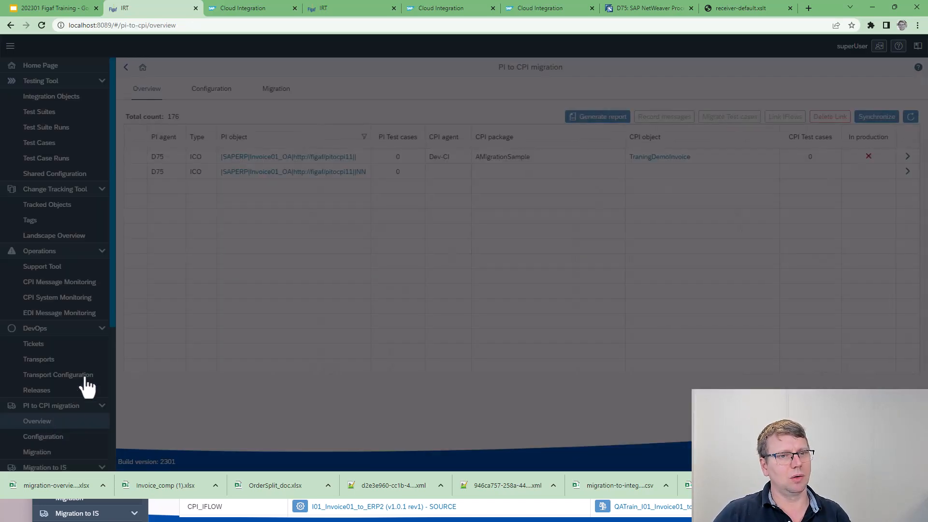